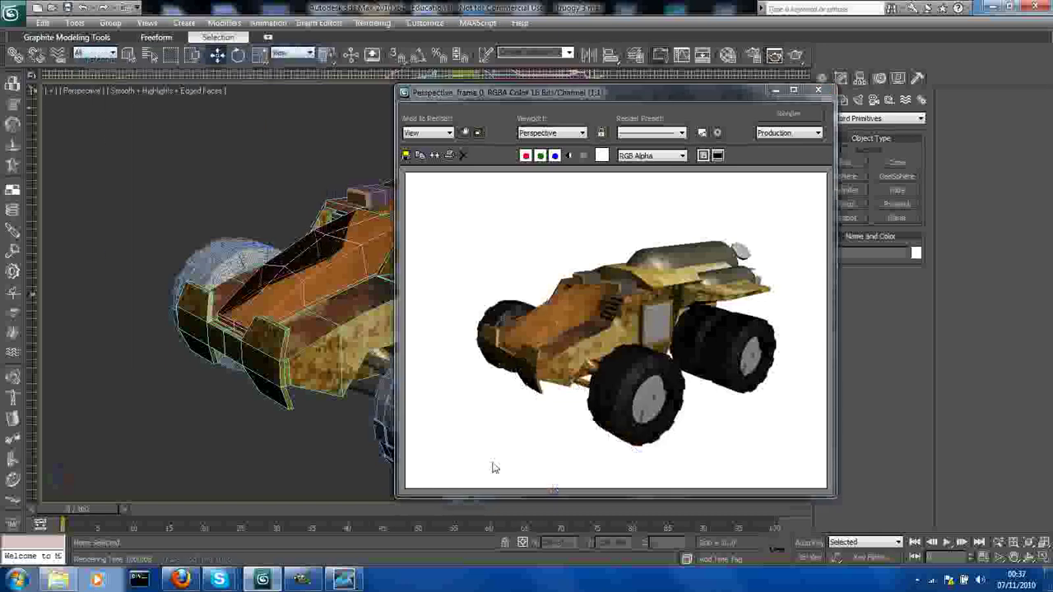
- Turn the first unused material slot, 13 - Default, into an Ink 'n Paint material
click(344, 580)
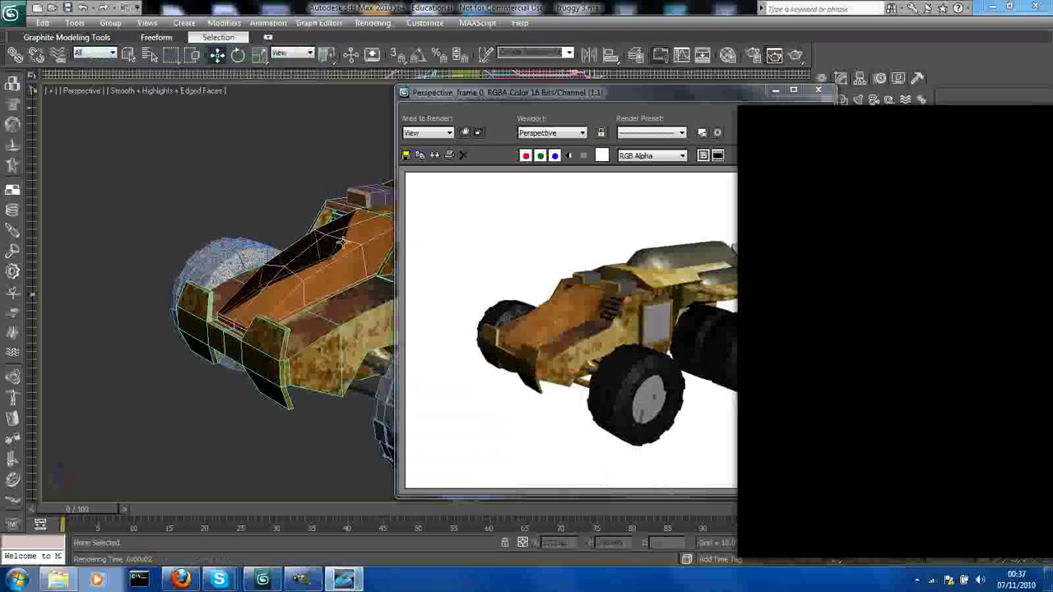
click(818, 92)
alt+middle_drag(460, 245, 507, 232)
key(m)
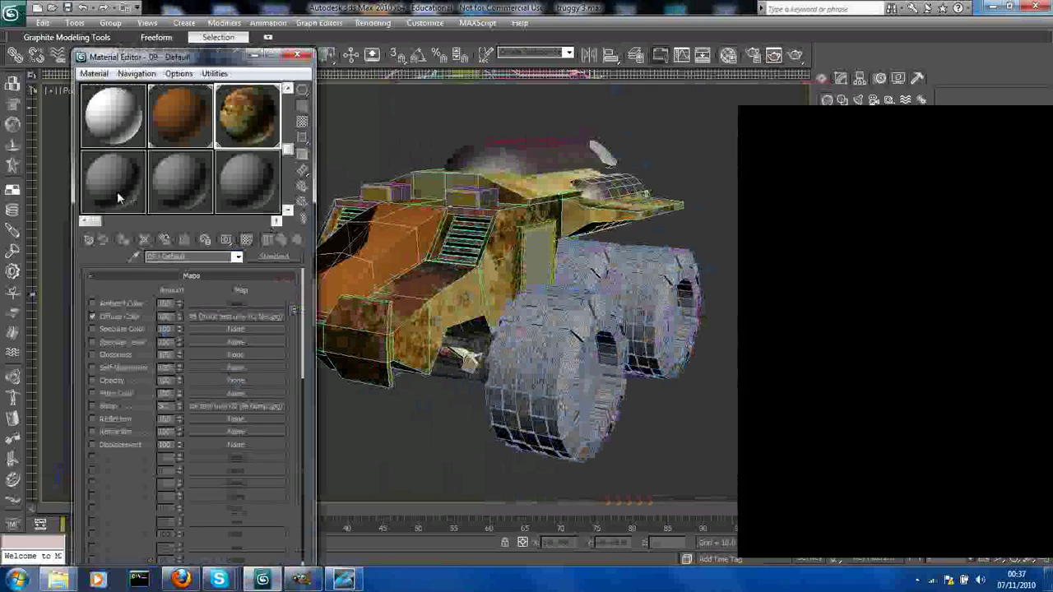
click(117, 191)
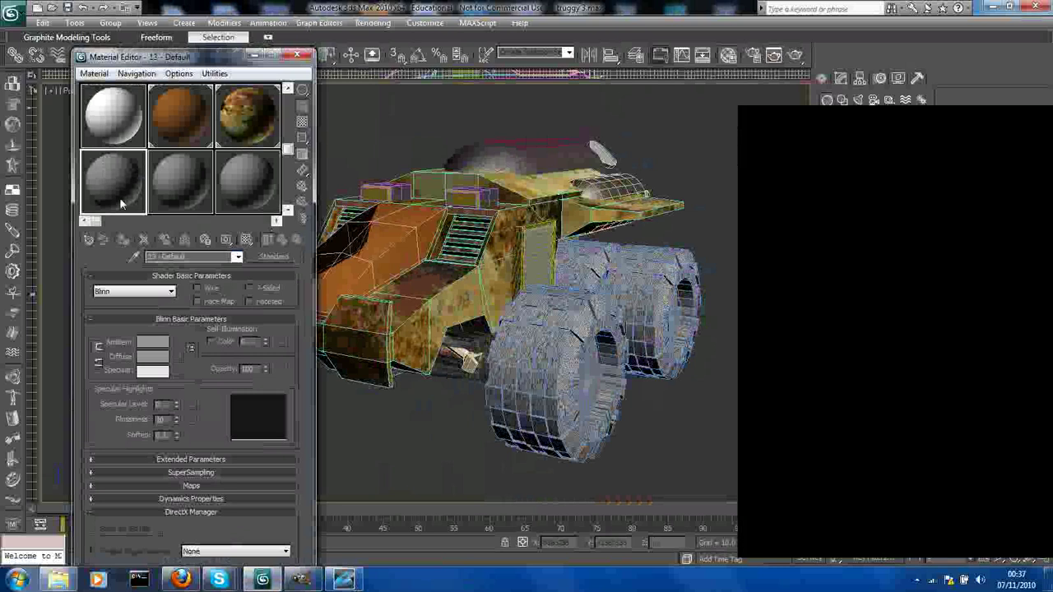
click(273, 256)
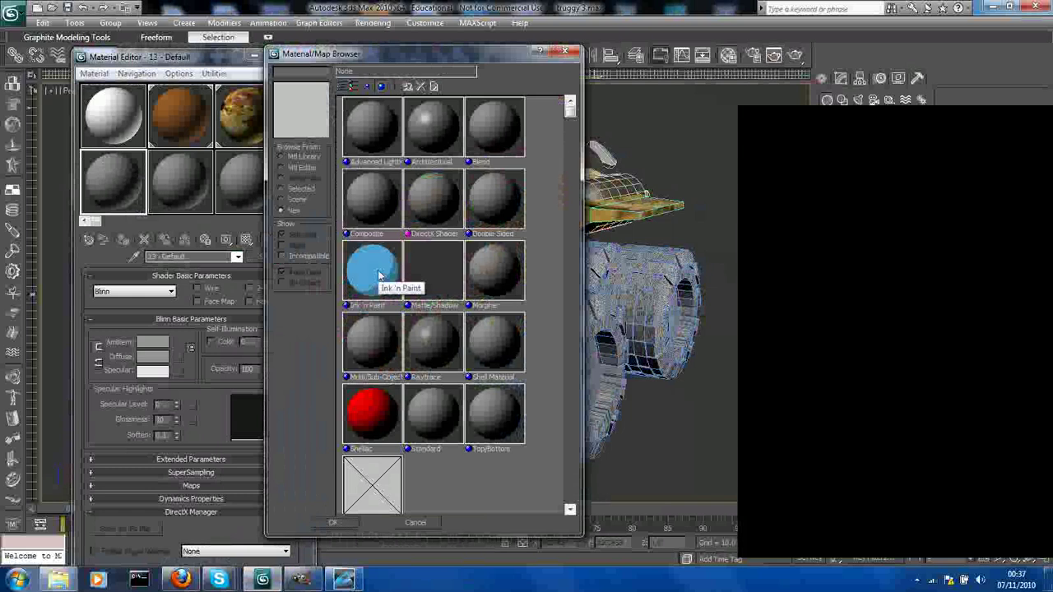
double_click(379, 276)
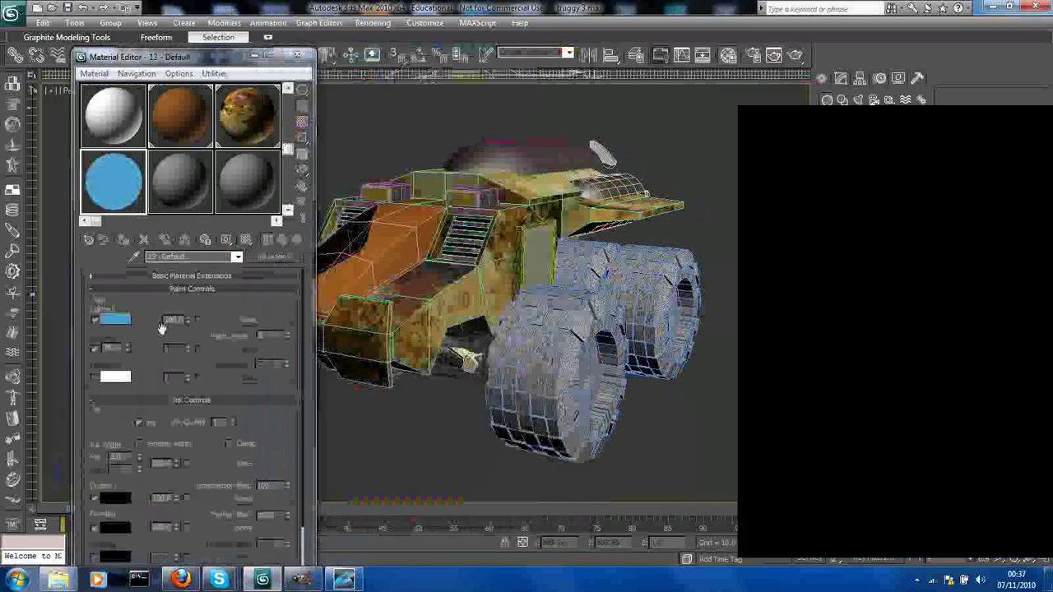
- Assign the bitmap "truck test uvw 02 tile" as the Lighted paint map of the 13 - Default material
click(247, 126)
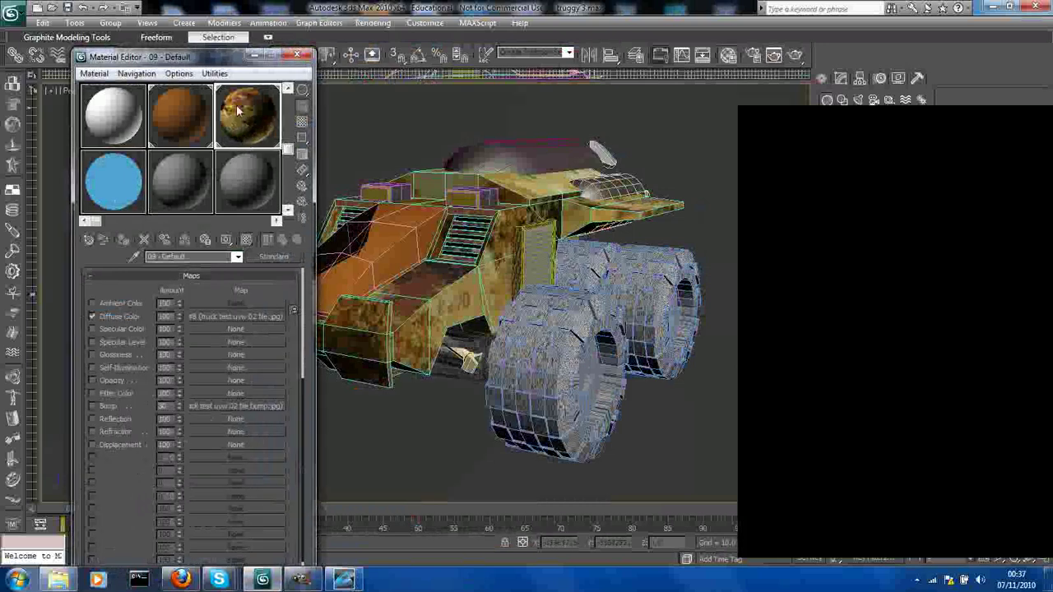
click(123, 185)
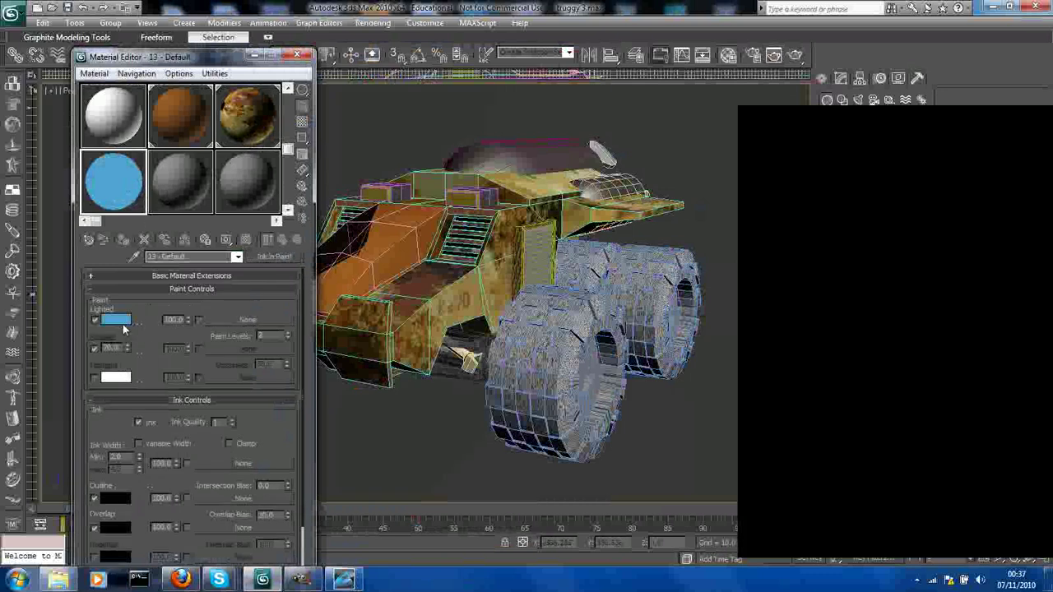
click(242, 319)
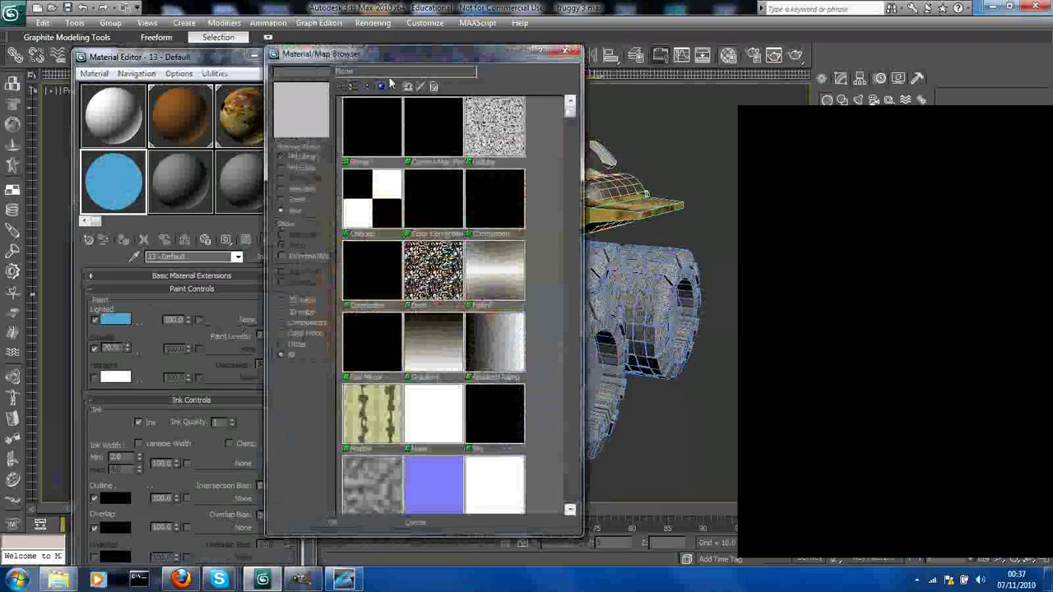
double_click(372, 124)
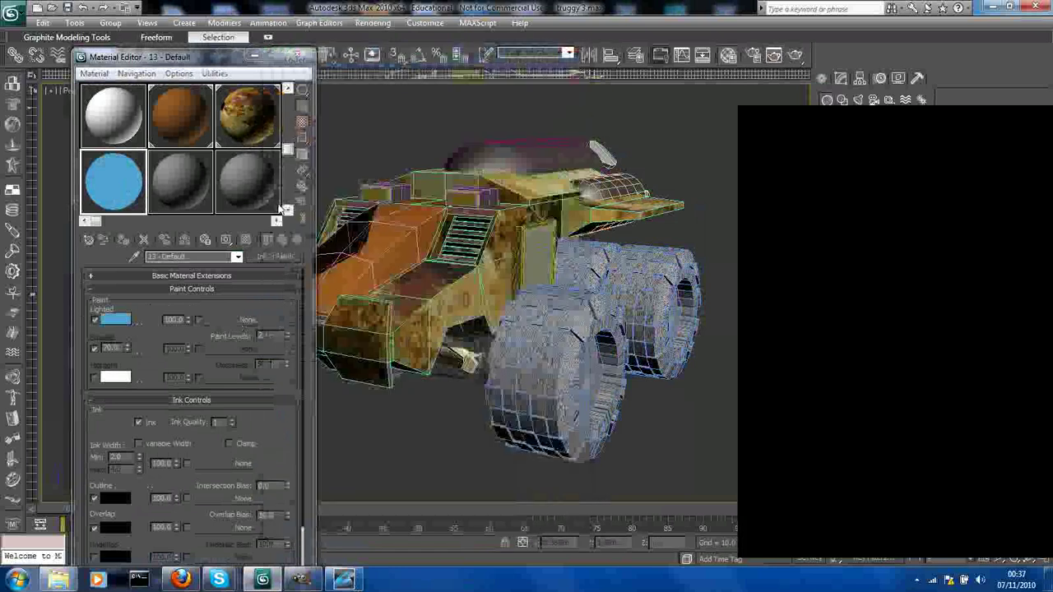
drag(363, 79, 366, 246)
click(260, 138)
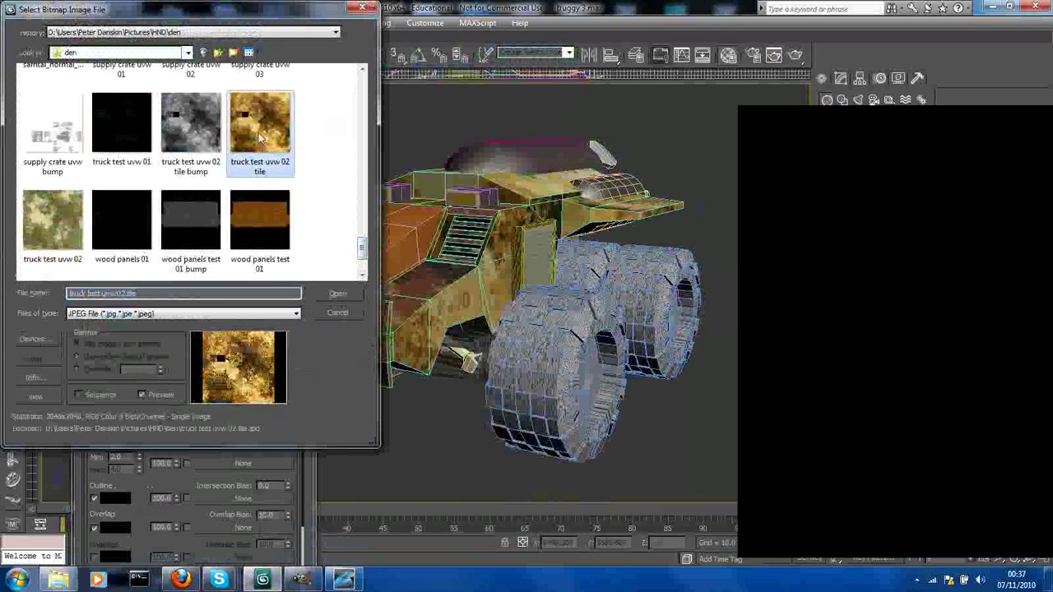
double_click(260, 139)
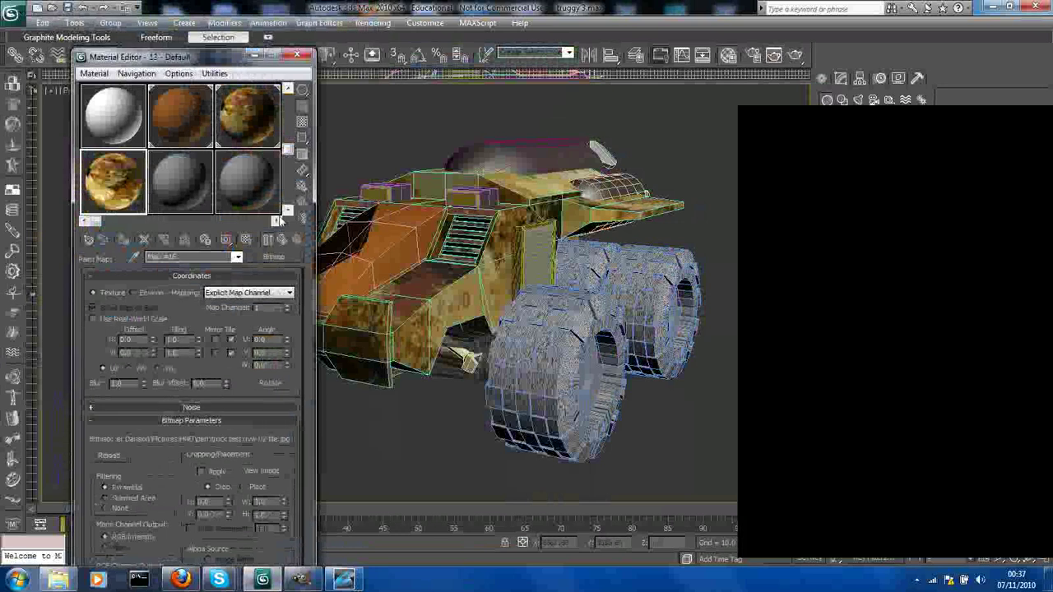
click(267, 240)
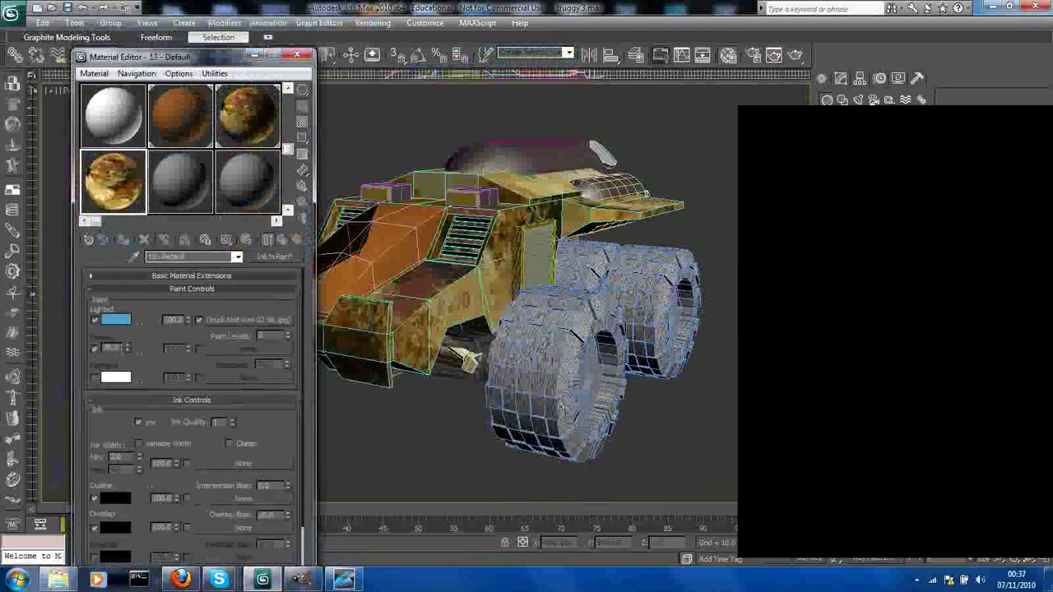
- Set the Ink 'n Paint material's Shaded amount to 50
drag(121, 349, 71, 340)
text(50)
key(Return)
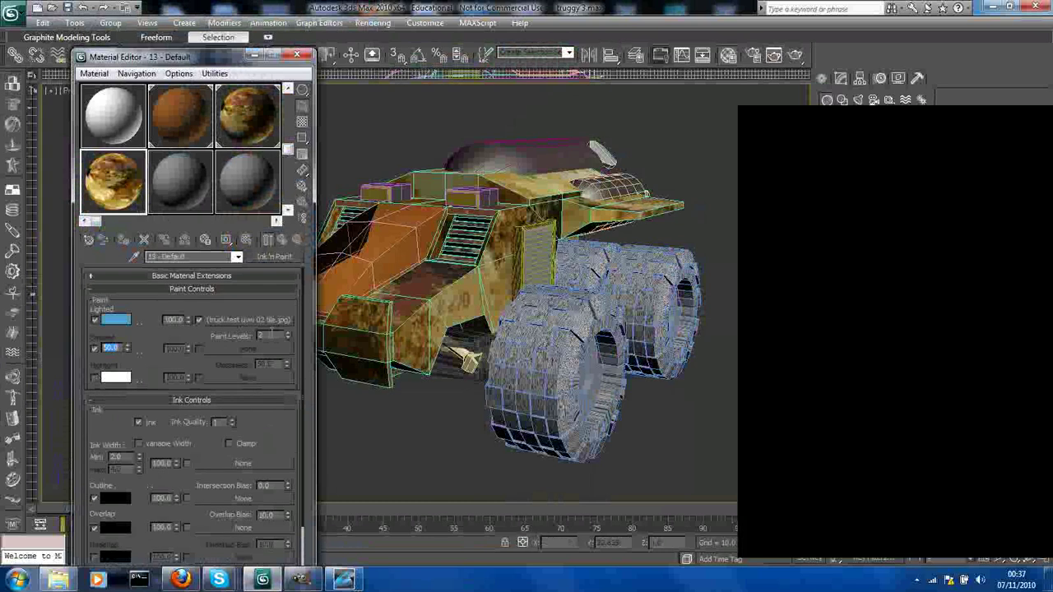
- Raise the paint levels to 18, temporarily disabling the Lighted map to preview the shading bands on plain colour
click(289, 333)
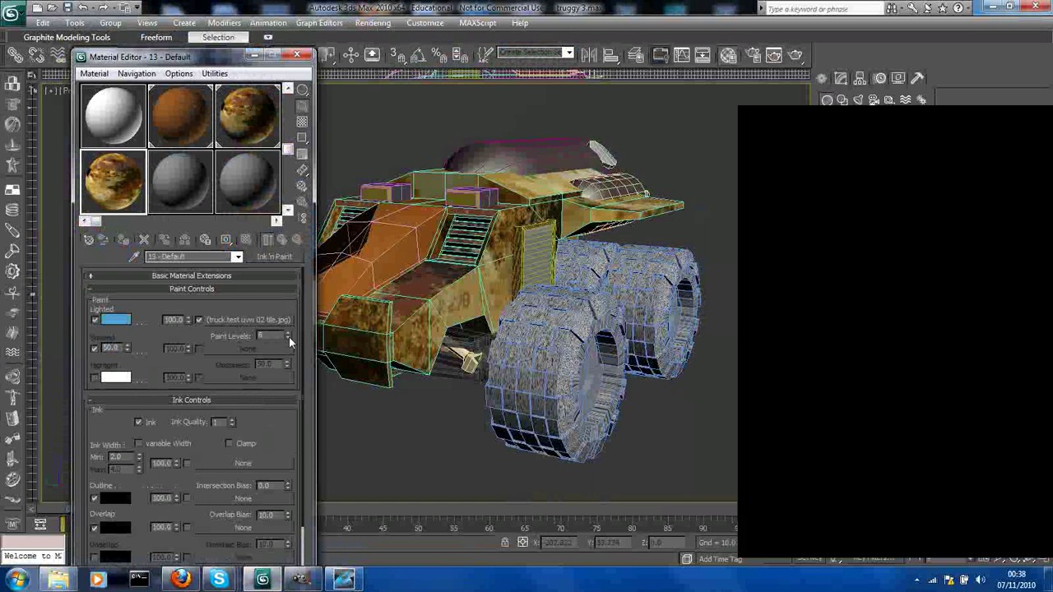
click(290, 338)
click(289, 332)
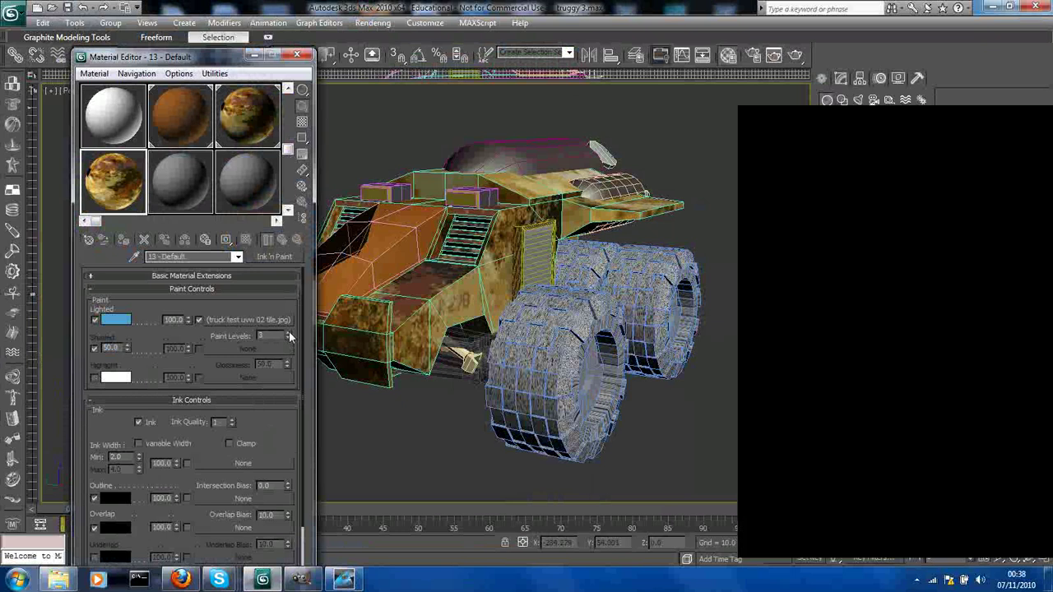
click(198, 319)
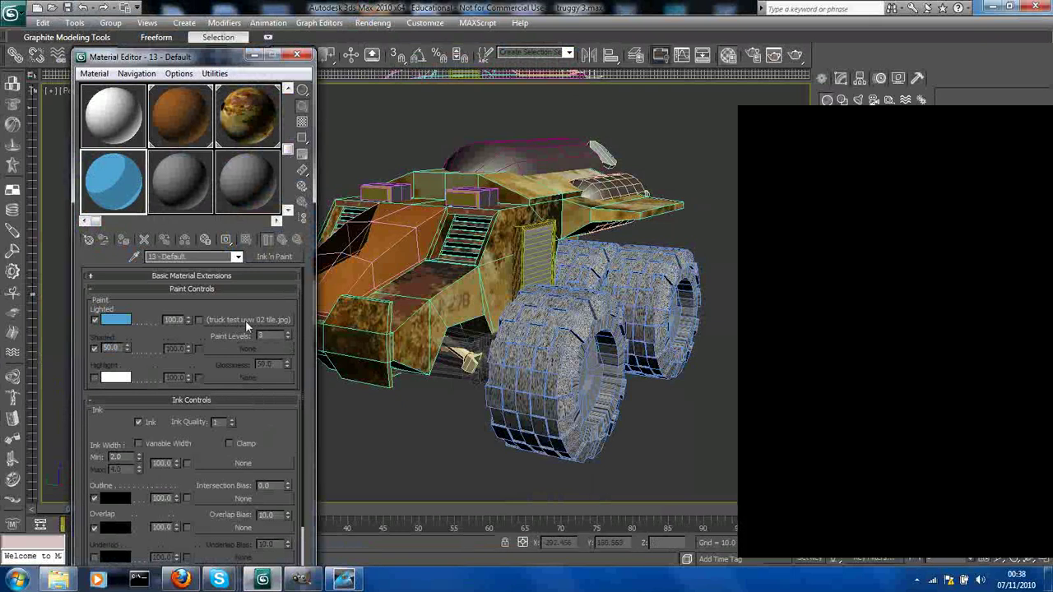
click(288, 333)
click(288, 333)
click(288, 333)
click(288, 333)
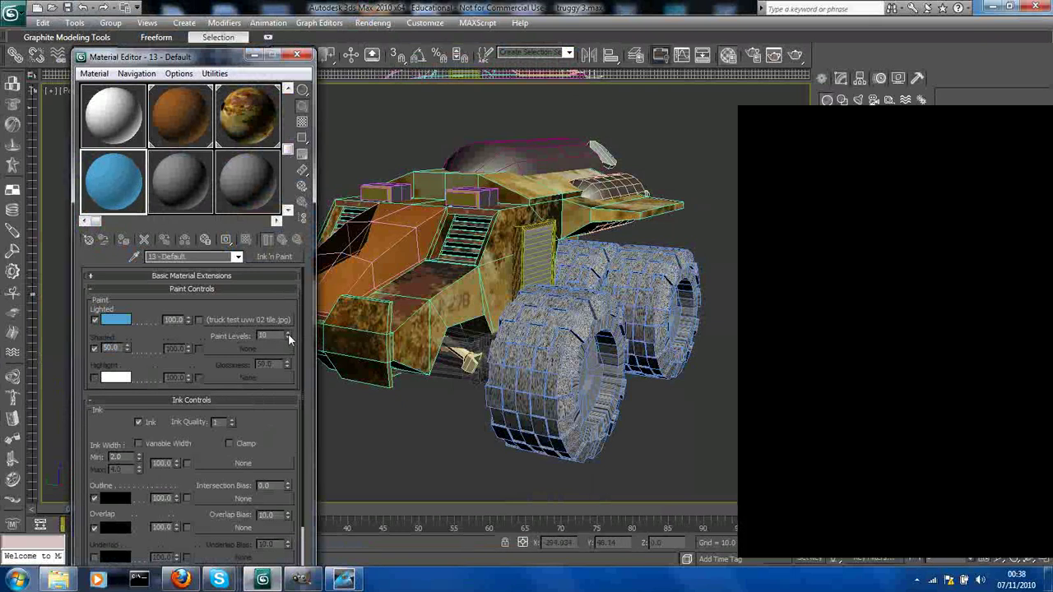
click(287, 334)
click(288, 333)
click(288, 333)
click(287, 333)
click(287, 333)
click(288, 332)
click(198, 319)
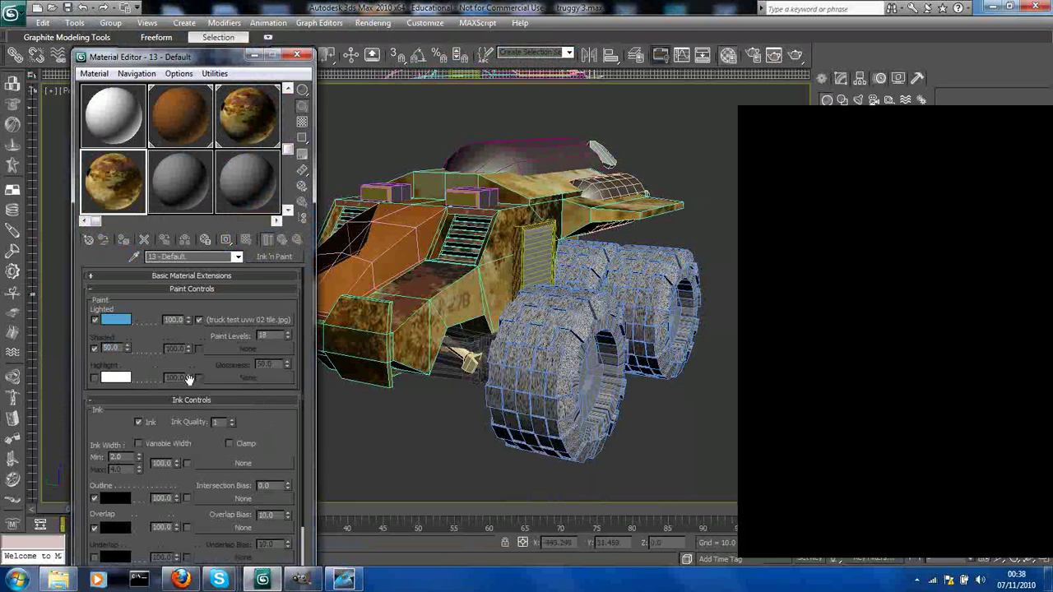
- Toggle the Highlight, Lighted and Shaded paint options to preview their effect on the material sample
click(94, 377)
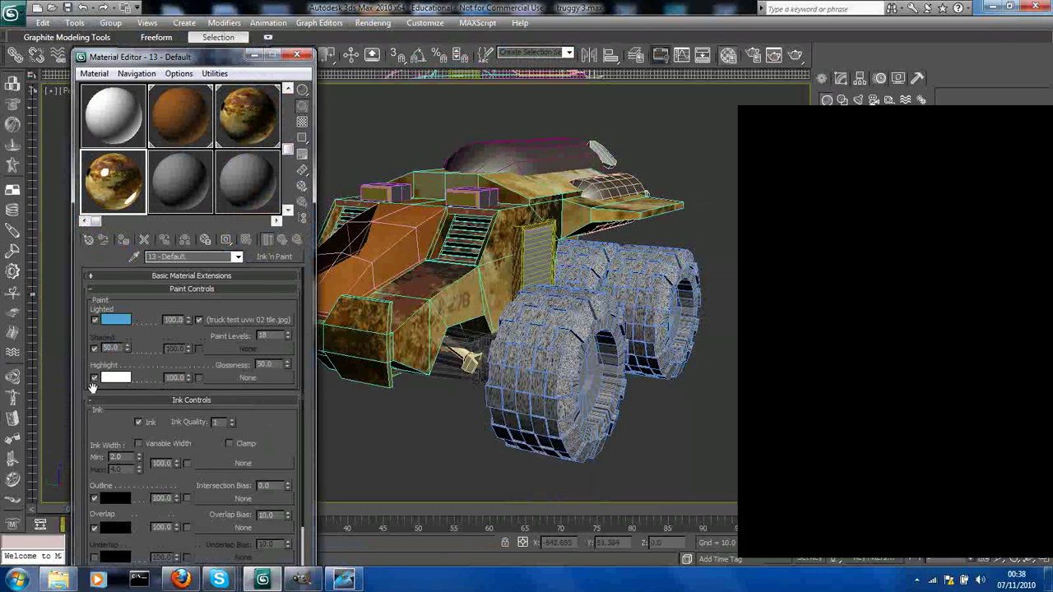
click(94, 378)
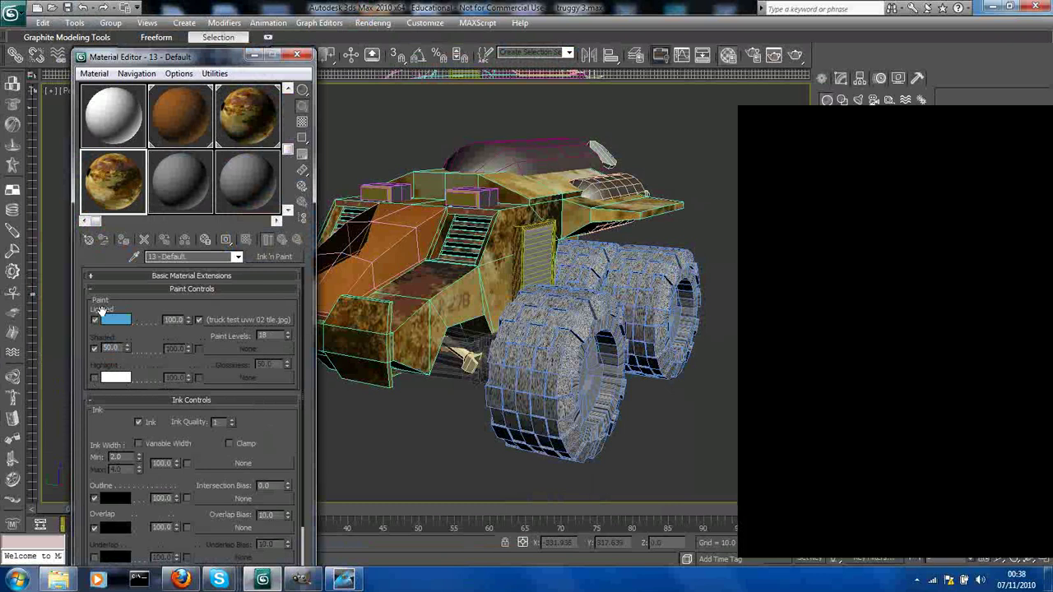
click(95, 321)
click(96, 321)
click(95, 349)
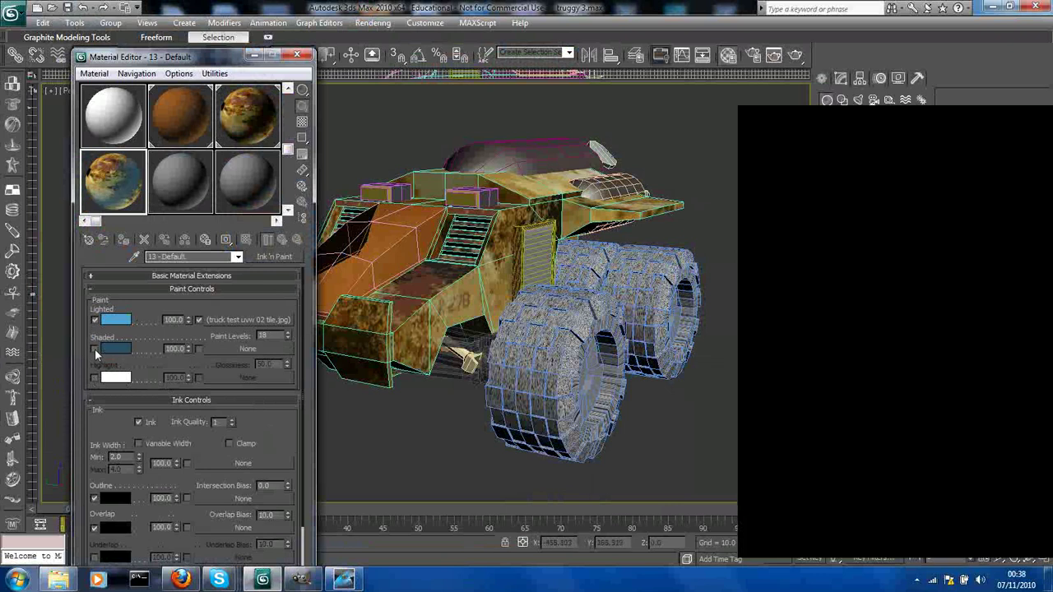
- Look over the ink controls and the basic material extensions of the Ink 'n Paint material
scroll(136, 292, down, 3)
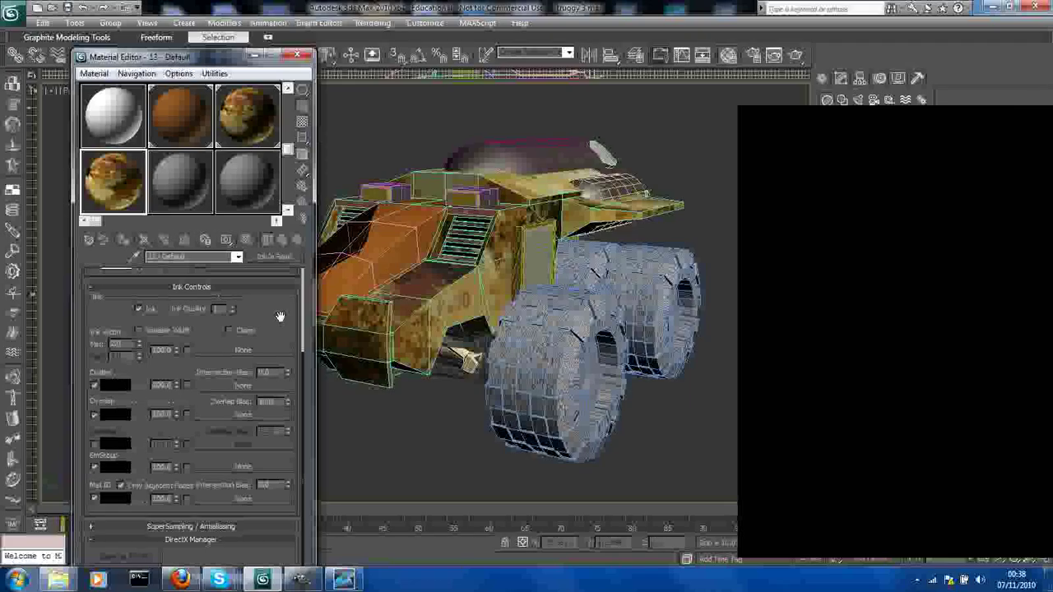
scroll(272, 479, up, 3)
click(176, 275)
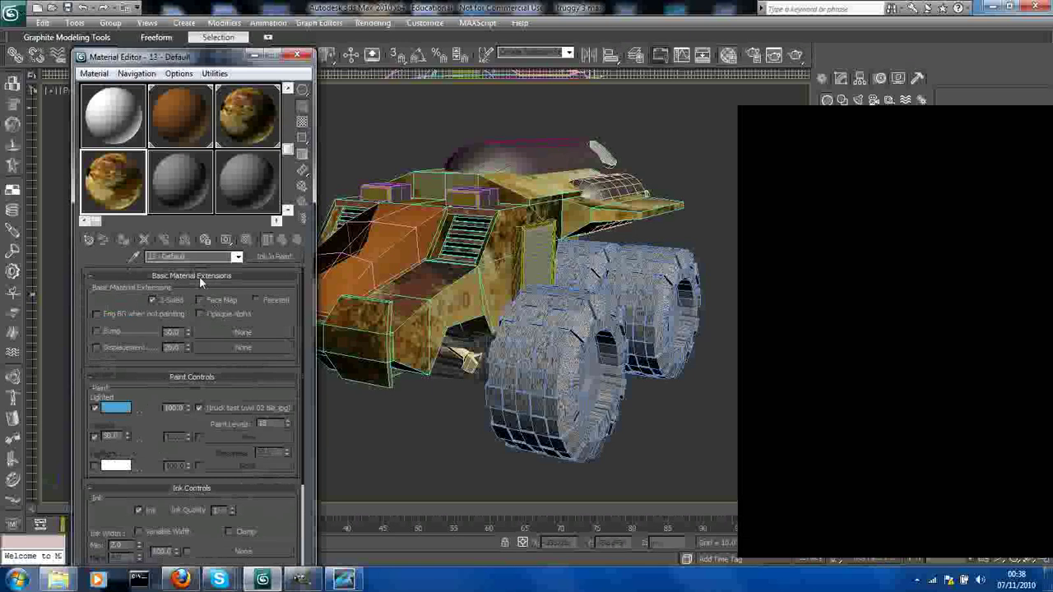
- Set the ink quality to 2 and enable variable ink width with a minimum of 1.5 and a maximum of 2
scroll(199, 280, down, 5)
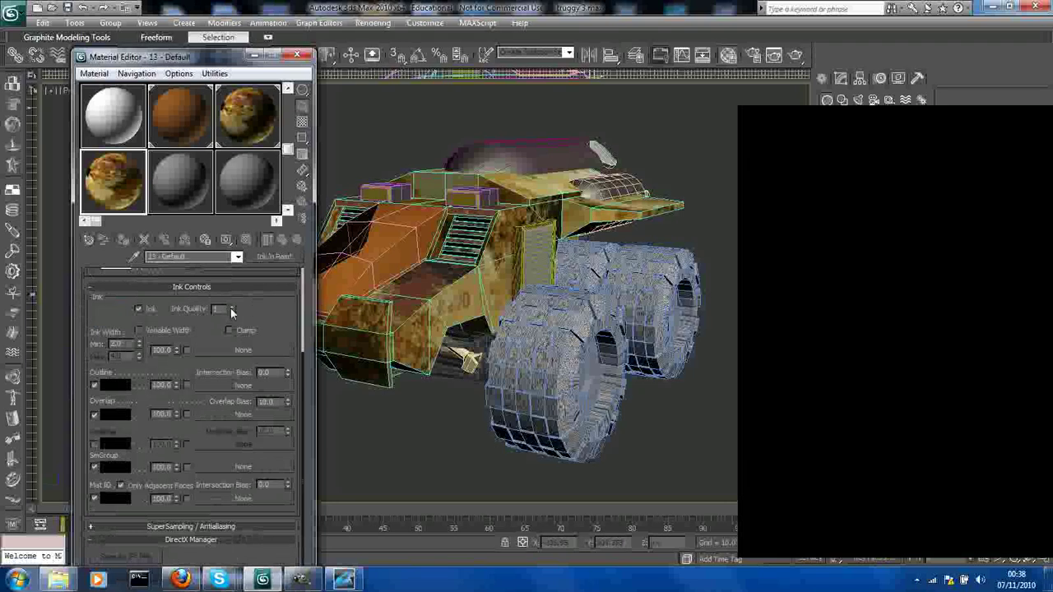
click(232, 306)
click(159, 333)
double_click(111, 343)
text(1.5)
key(Tab)
text(2)
key(Return)
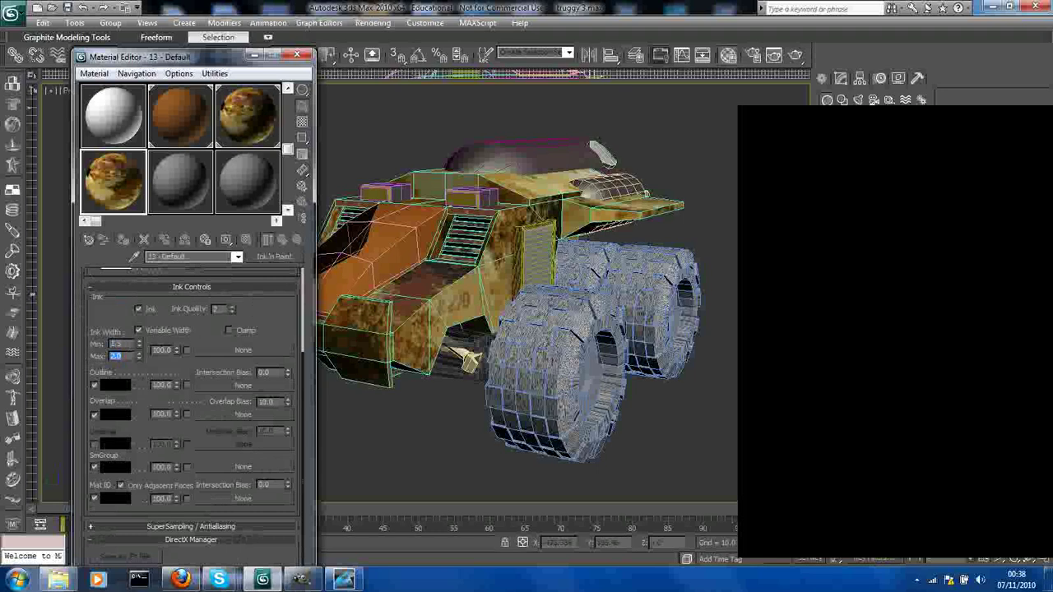
- Apply the Ink 'n Paint material to the truck body and render the perspective view
click(796, 55)
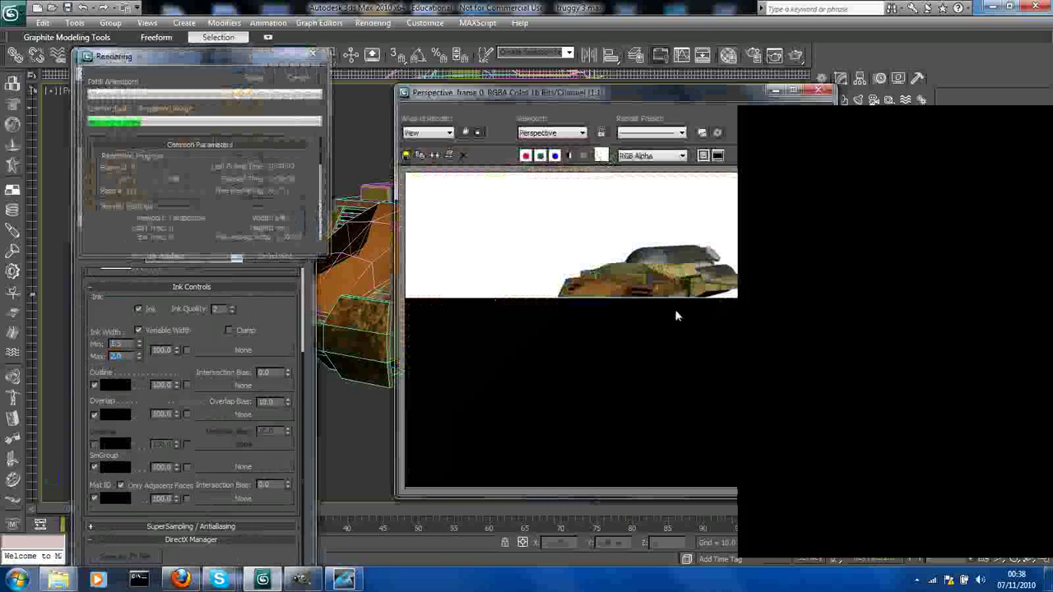
drag(132, 186, 357, 337)
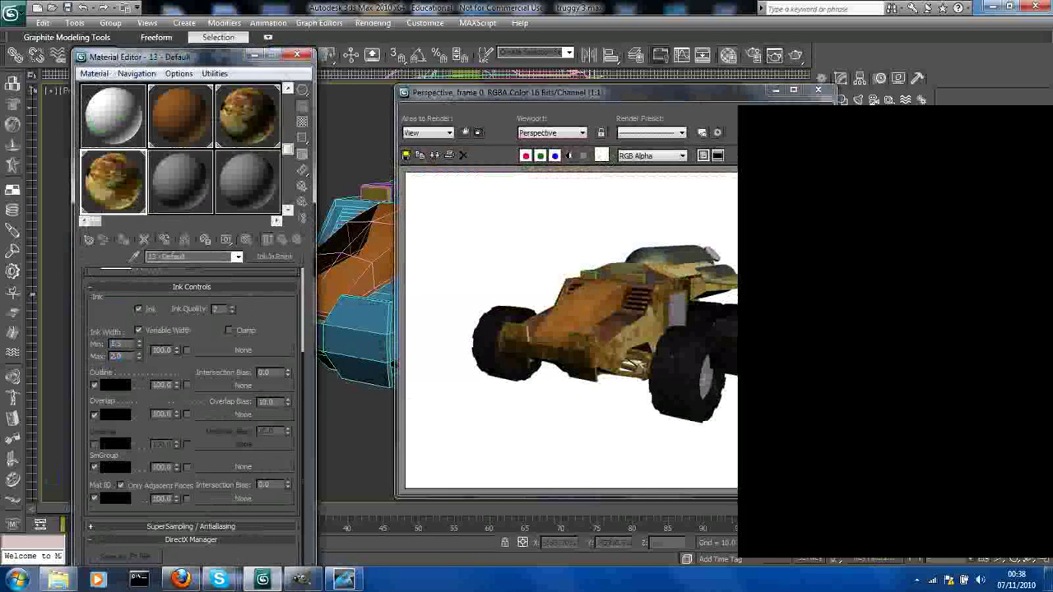
key(shift+q)
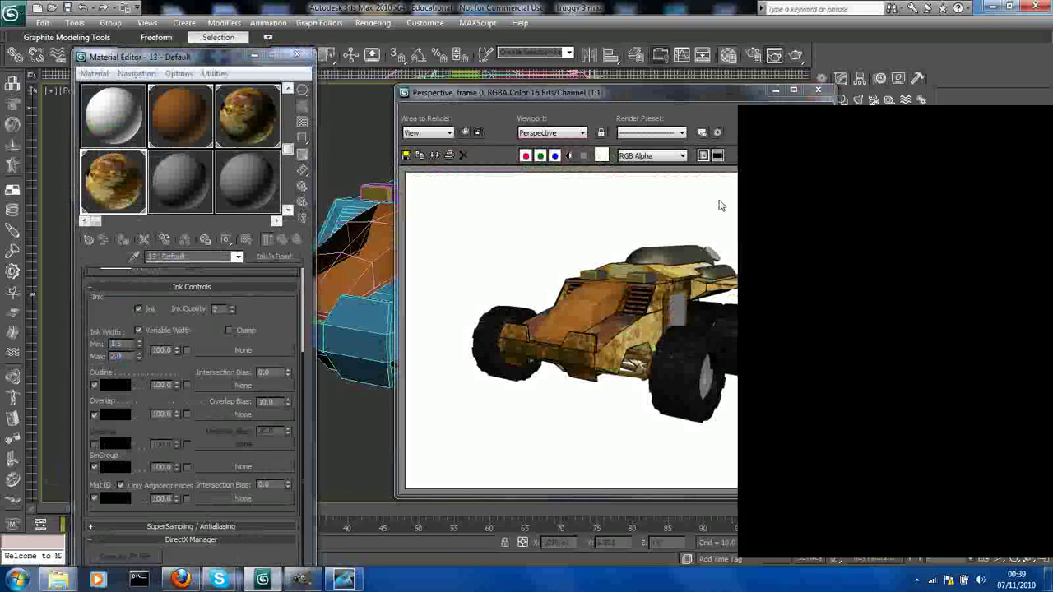
- Try a close-up render of the truck's body and side panel, and cancel it before completion
click(819, 91)
mouse_move(601, 237)
alt+middle_down()
mouse_move(596, 304)
mouse_move(606, 242)
alt+middle_up()
scroll(601, 237, up, 3)
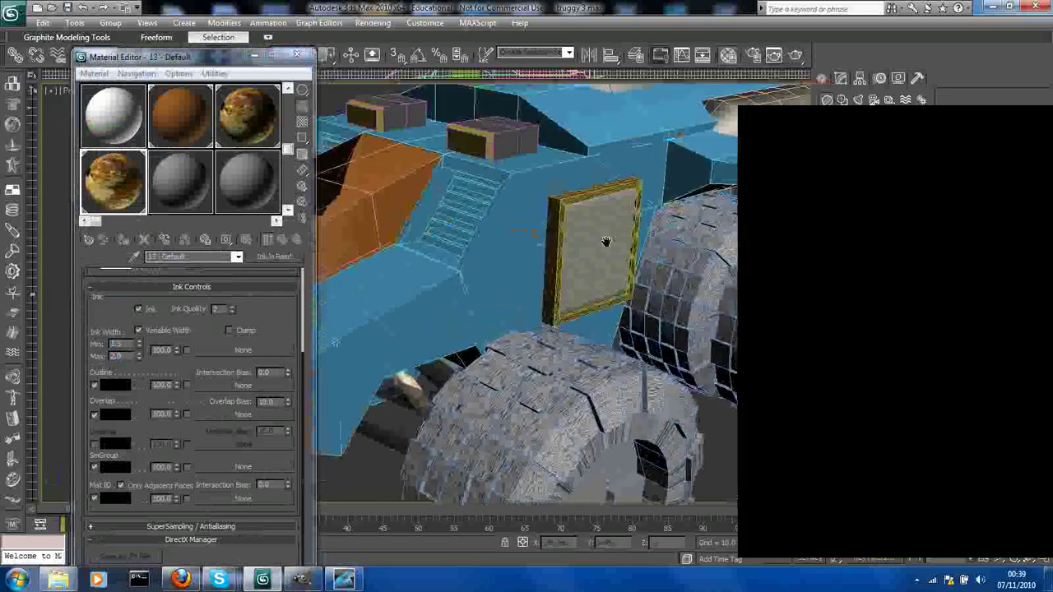
click(802, 60)
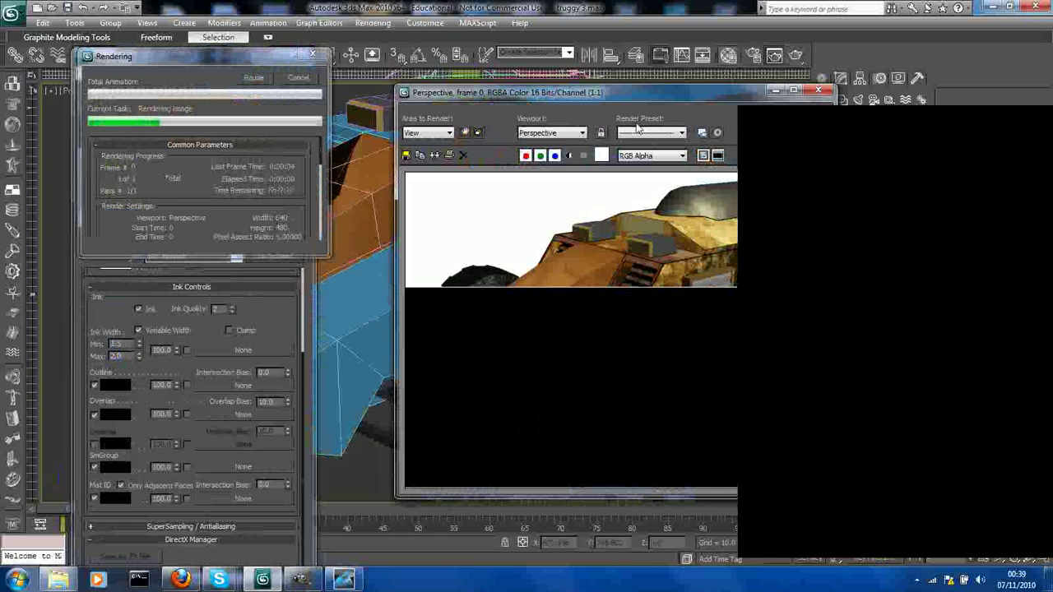
drag(427, 92, 431, 97)
click(298, 78)
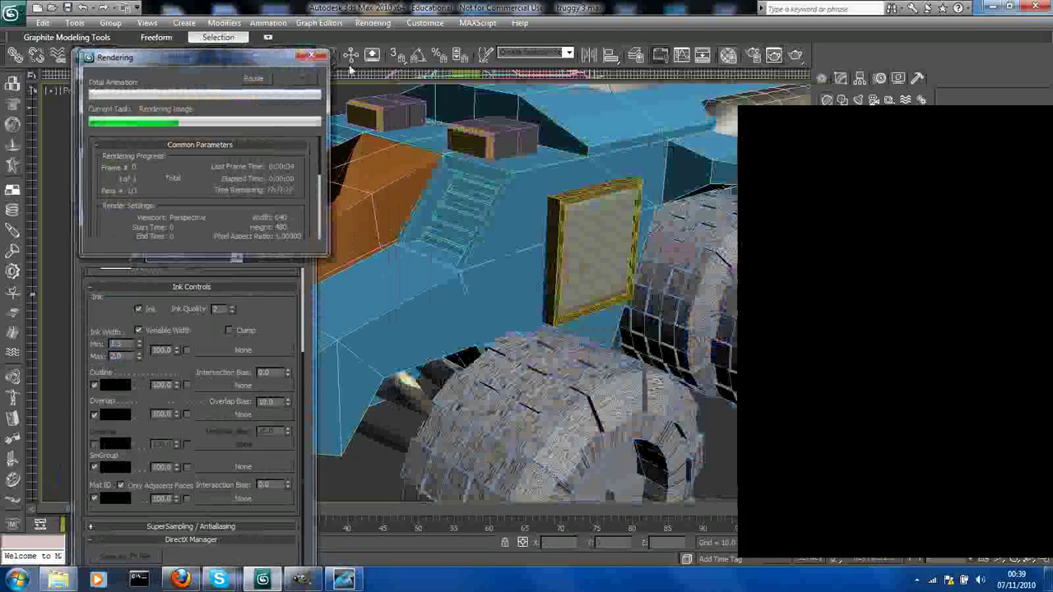
- Assign mental ray Renderer as the production renderer in the render setup
click(755, 55)
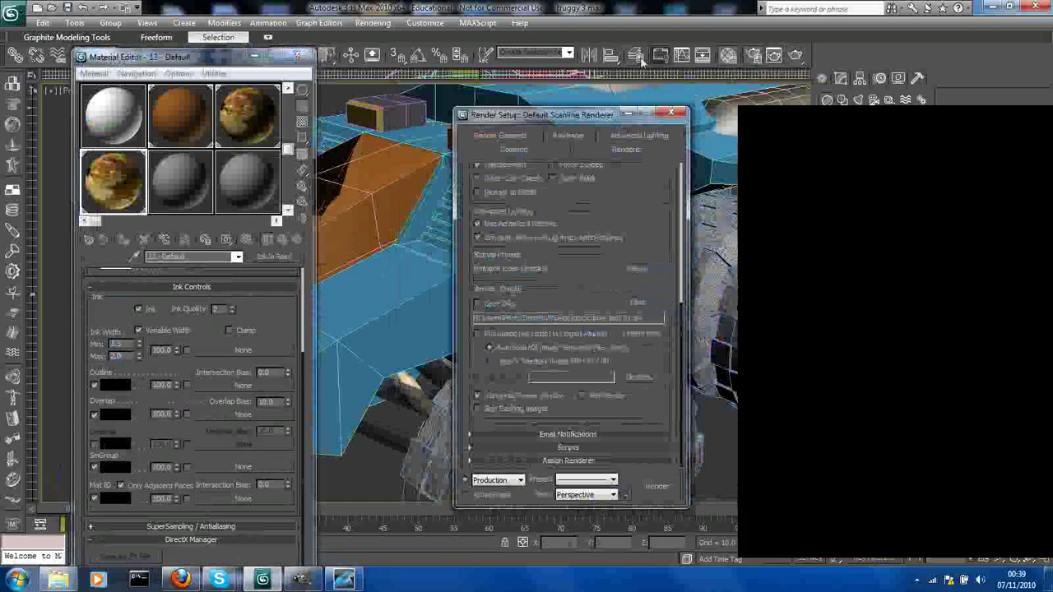
click(584, 461)
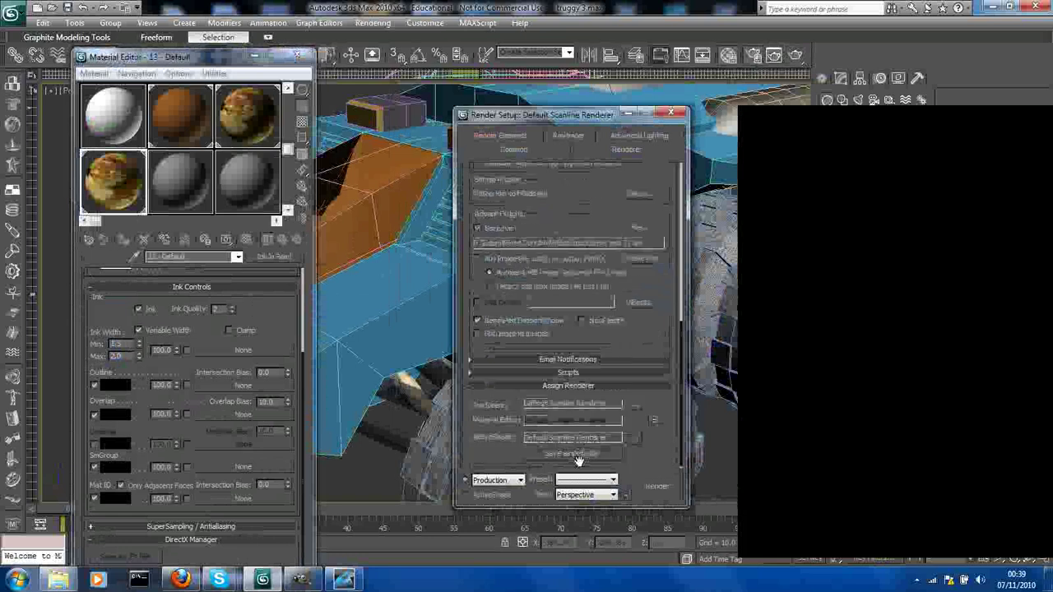
click(634, 405)
click(523, 230)
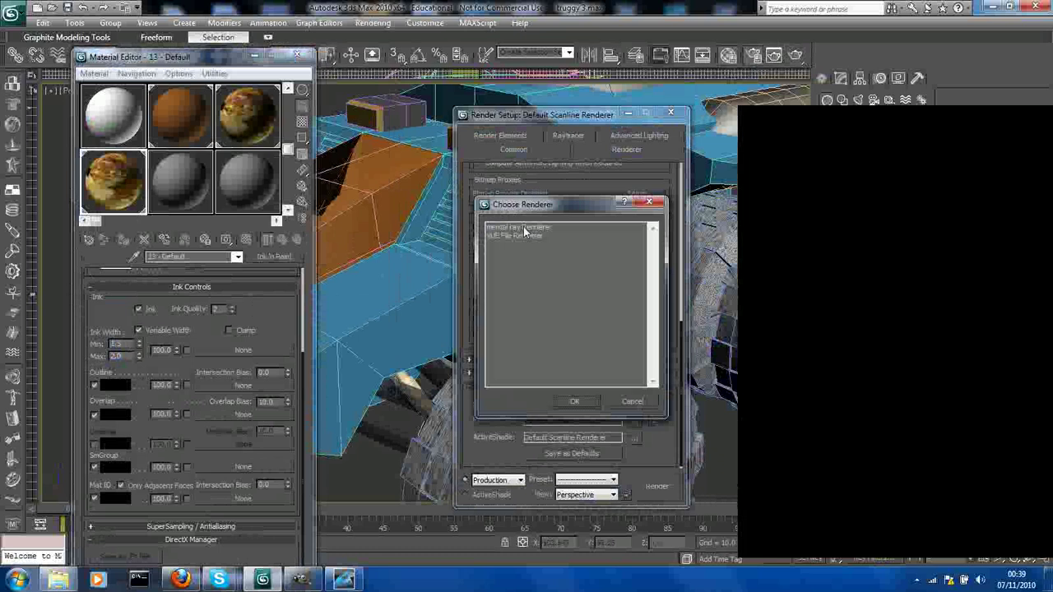
double_click(524, 230)
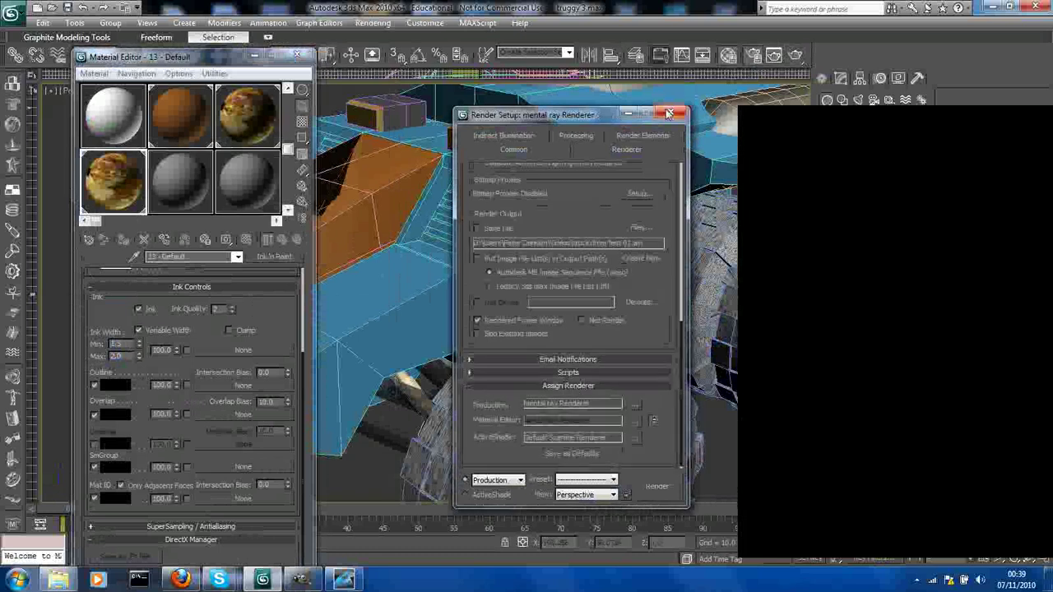
- Try a mental ray render of the close-up perspective view, and cancel it before completion
click(672, 113)
click(776, 54)
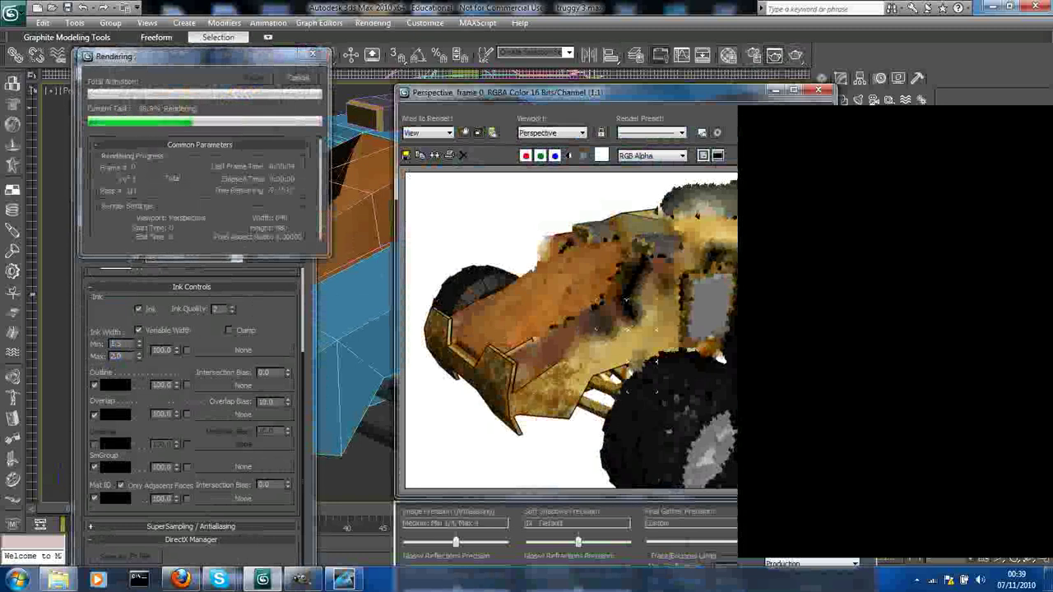
click(818, 92)
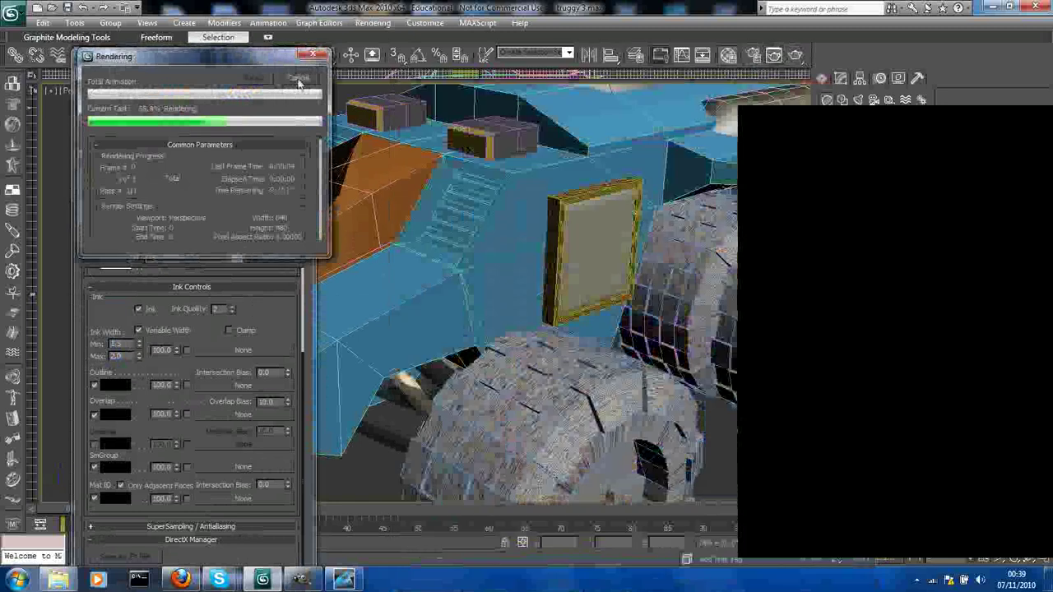
click(300, 80)
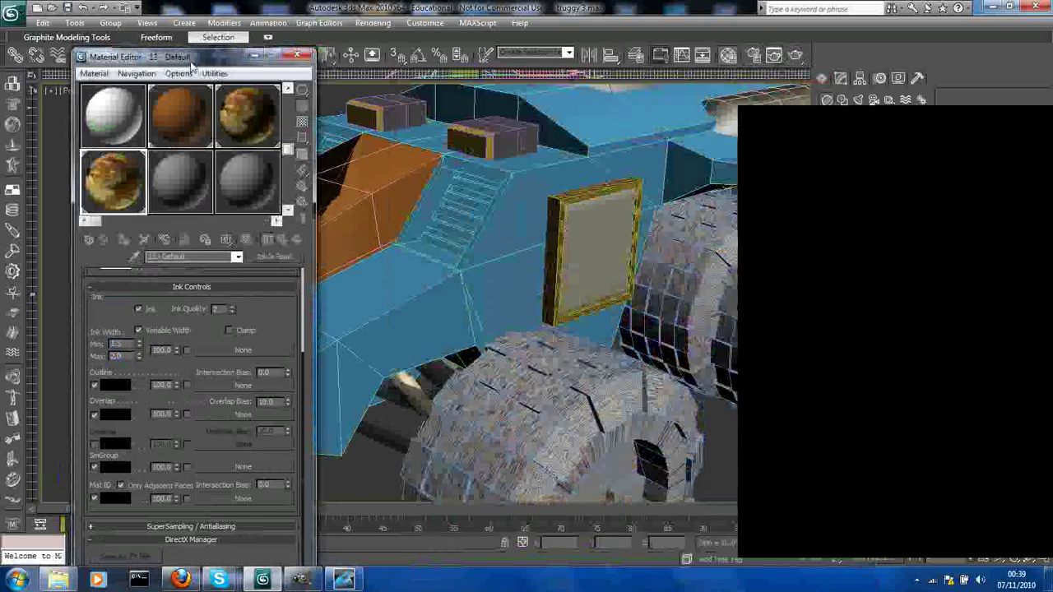
- Turn the unused material slot beside the Ink 'n Paint one into a mental ray material with Ambient/Reflective Occlusion as its surface shader
drag(190, 59, 160, 53)
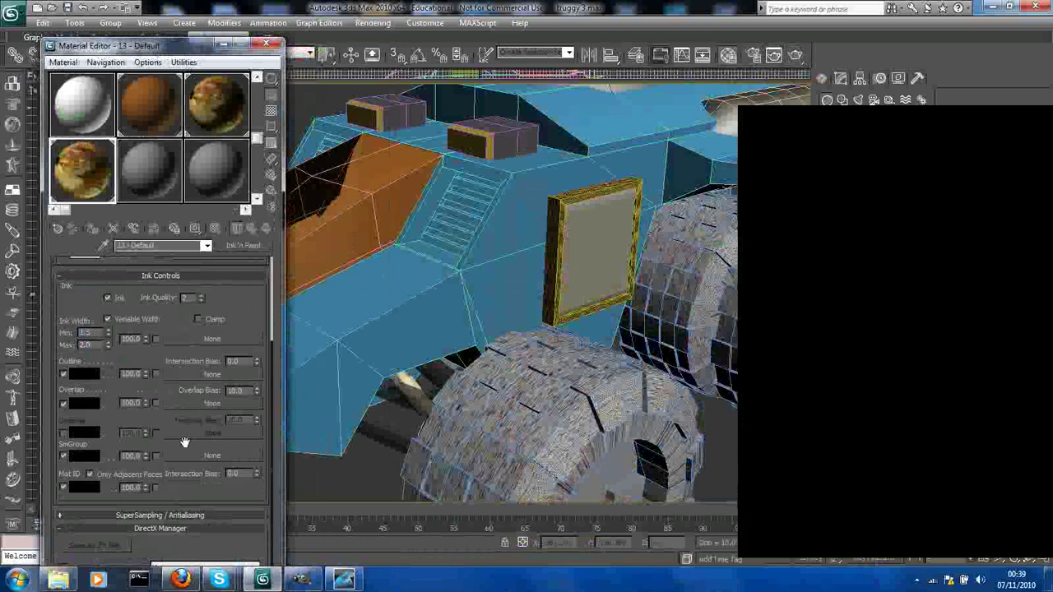
drag(236, 297, 236, 410)
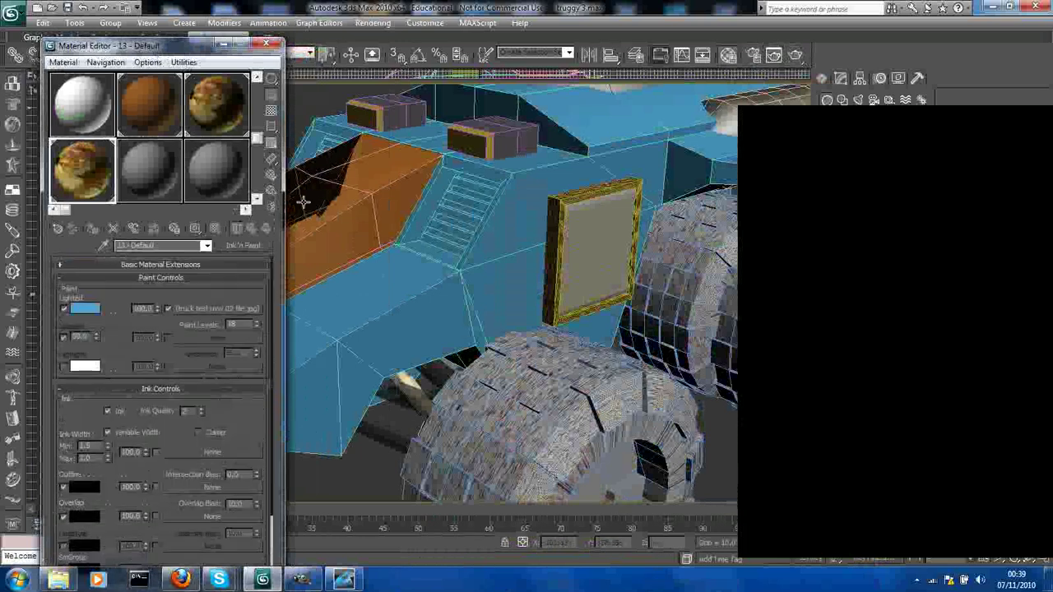
click(153, 171)
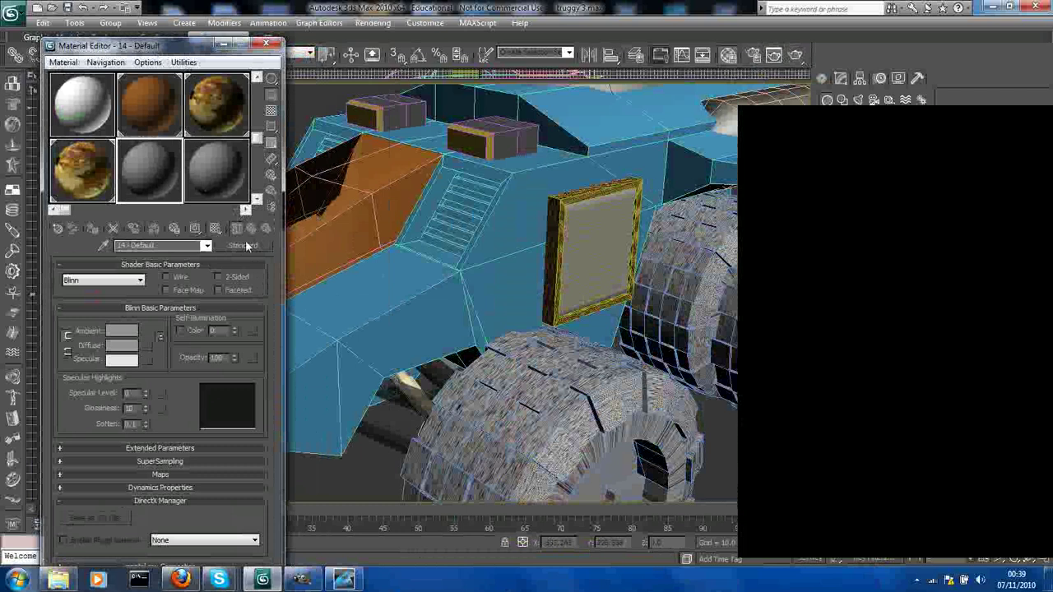
click(242, 246)
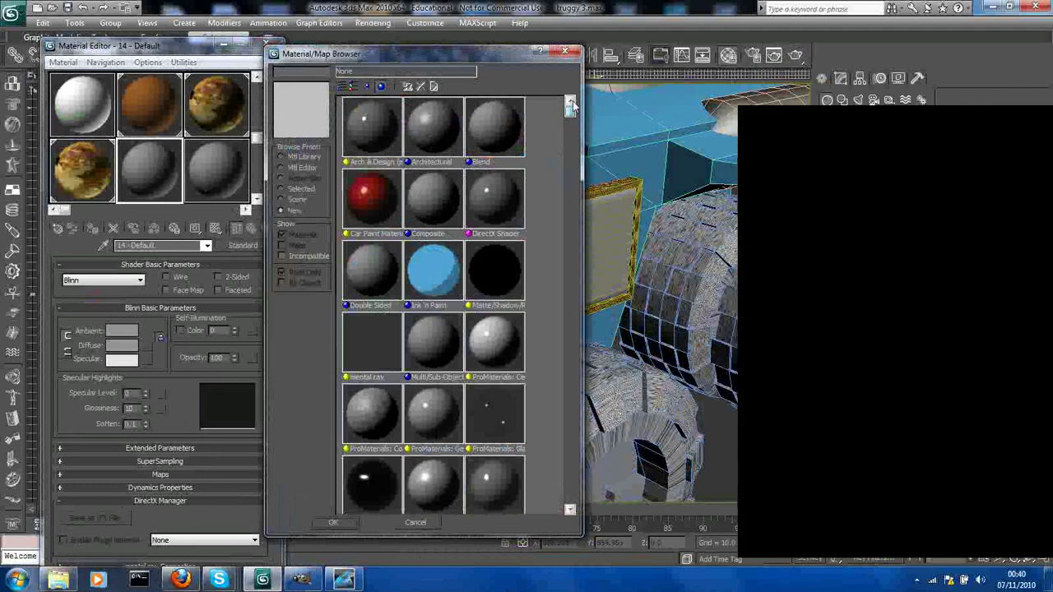
double_click(371, 349)
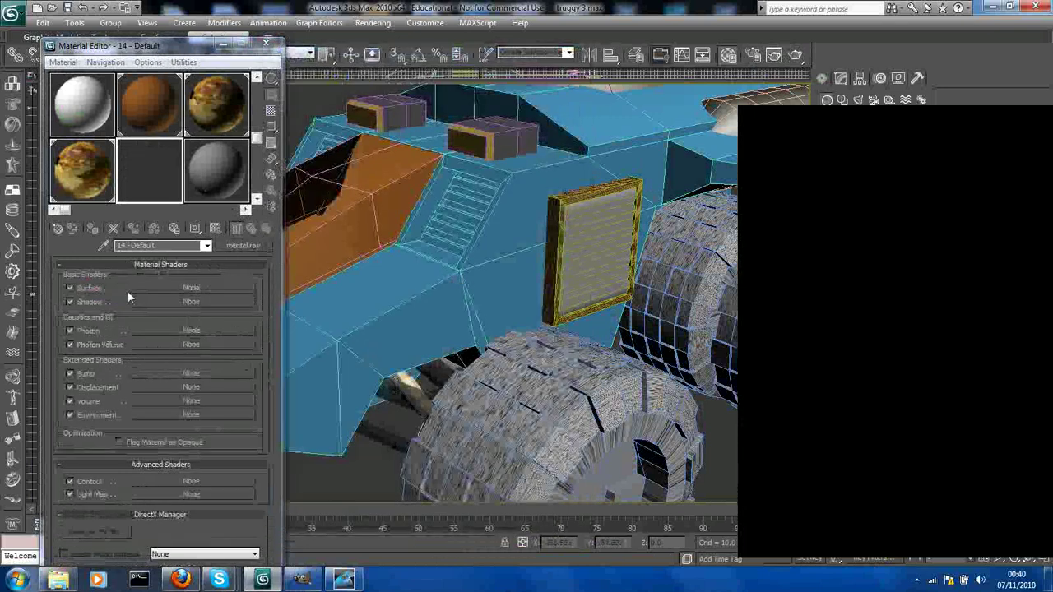
click(167, 289)
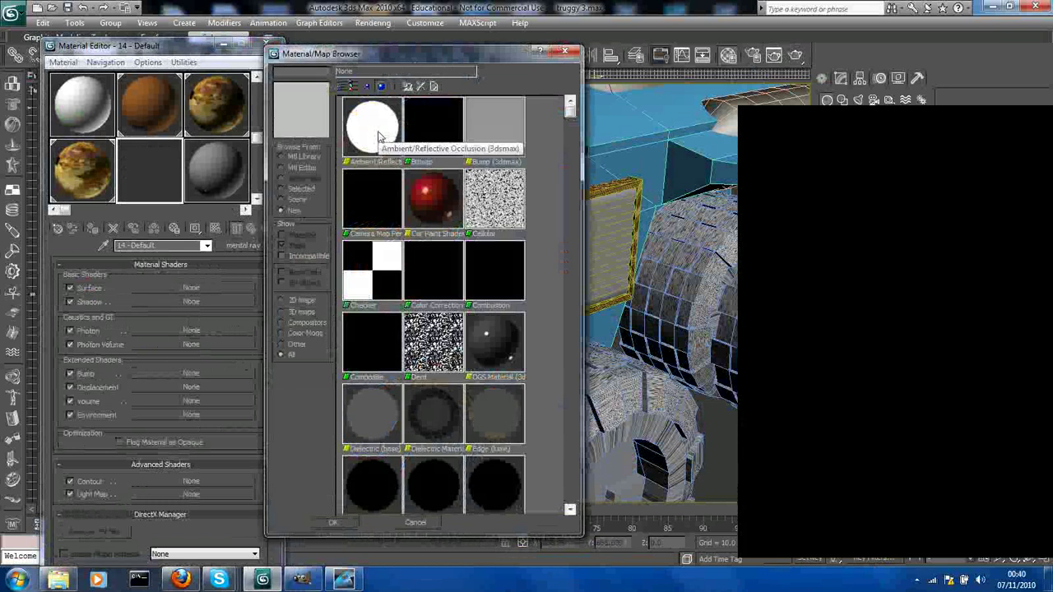
double_click(379, 136)
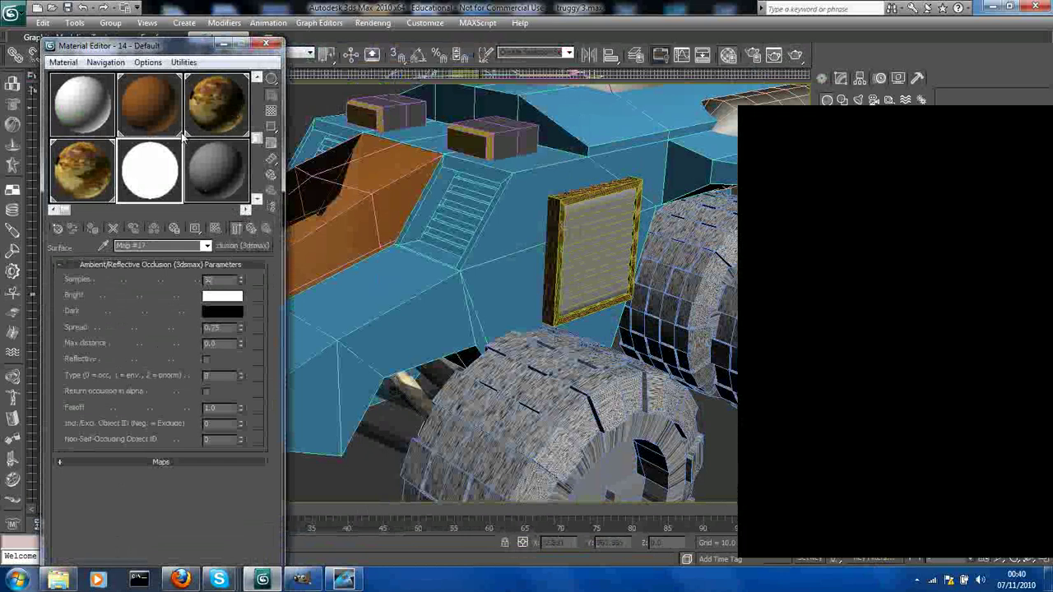
- Frame the whole truck from a front three-quarter angle and render the perspective view
drag(190, 50, 99, 47)
scroll(461, 173, down, 4)
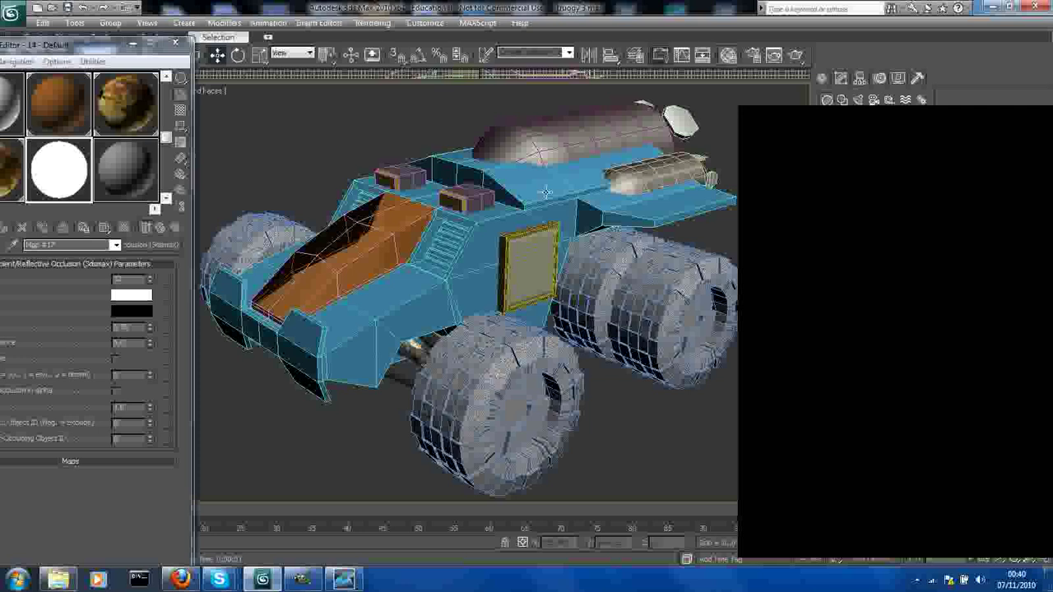
mouse_move(545, 192)
alt+middle_down()
mouse_move(444, 195)
mouse_move(511, 214)
mouse_move(532, 202)
alt+middle_up()
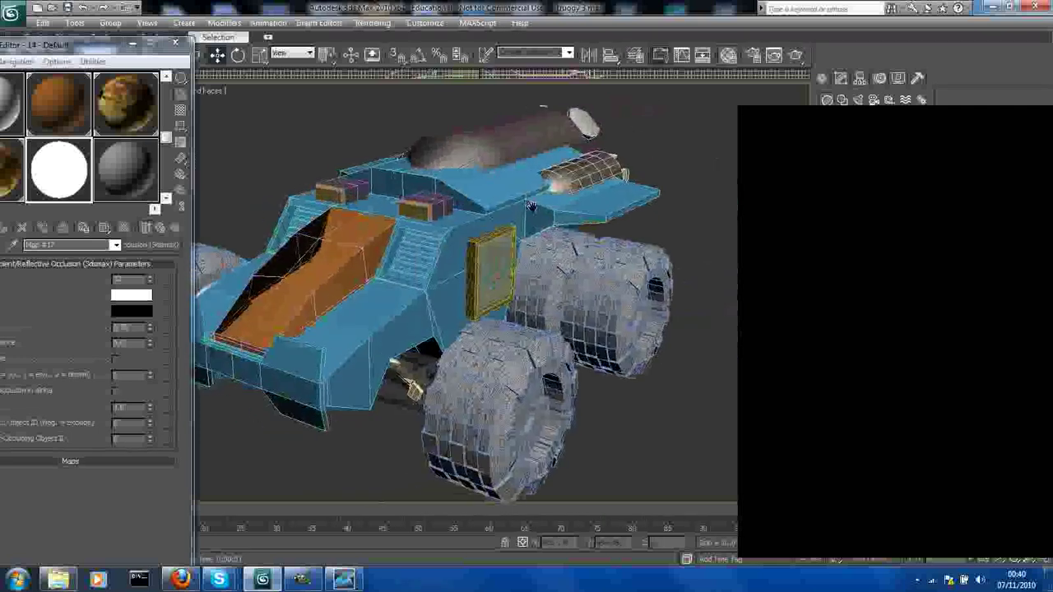
click(796, 54)
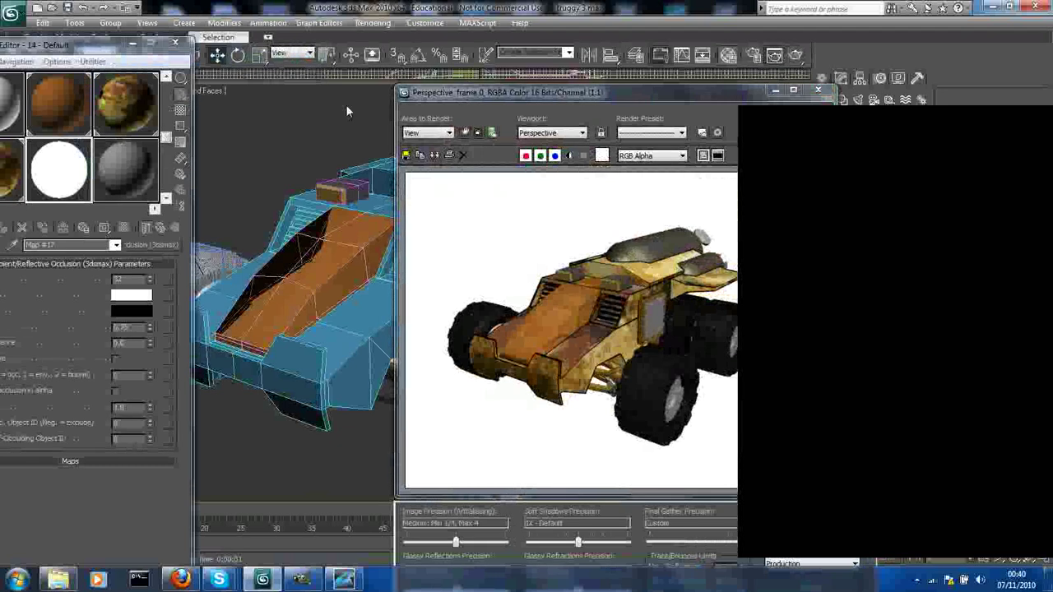
- Save the textured cartoon render as a JPEG named car01 in the HND renderz folder
click(406, 155)
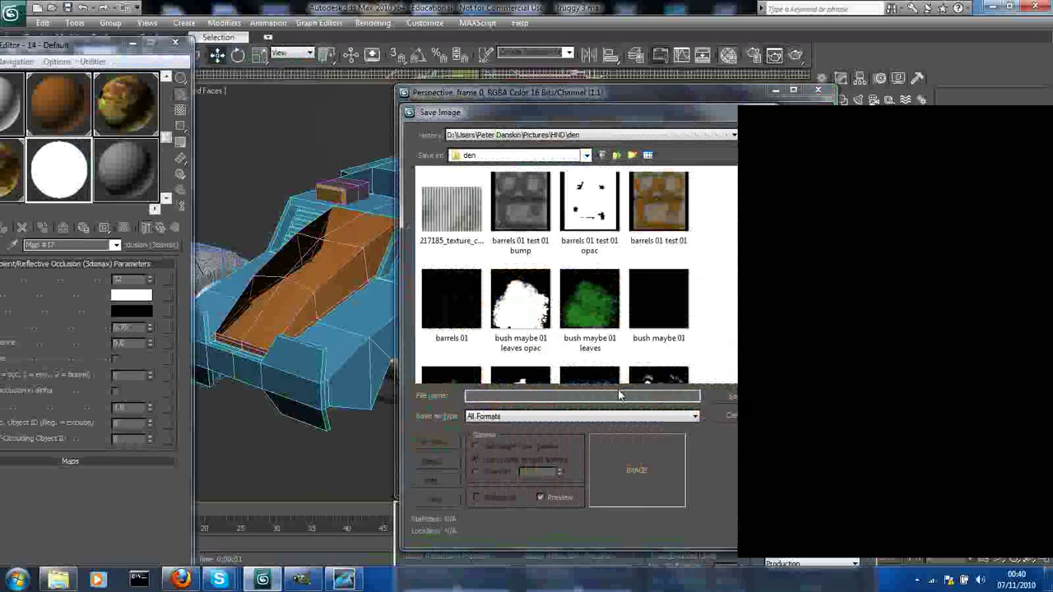
click(616, 154)
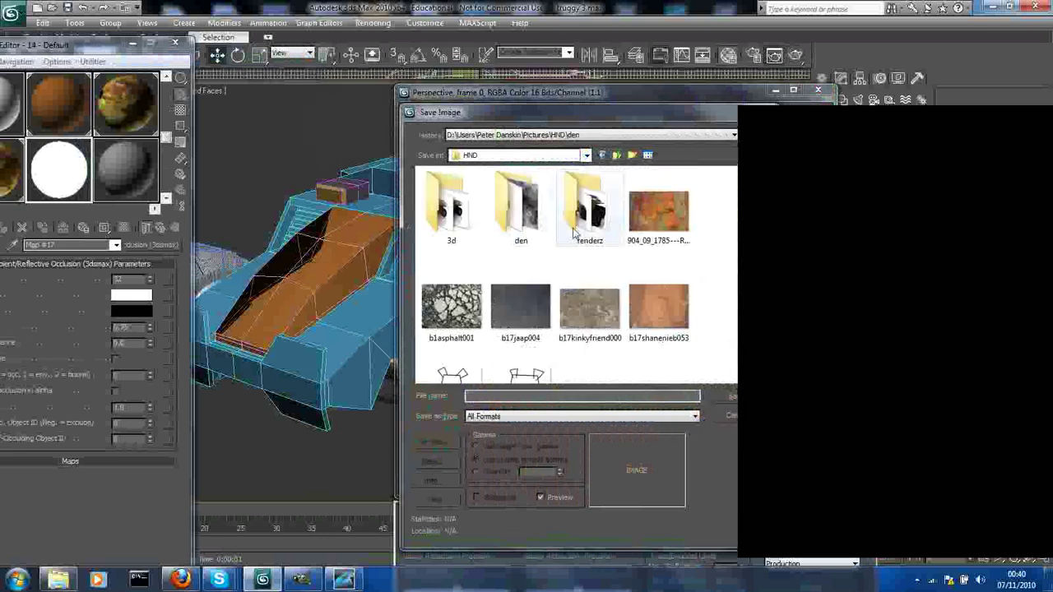
double_click(584, 212)
click(579, 397)
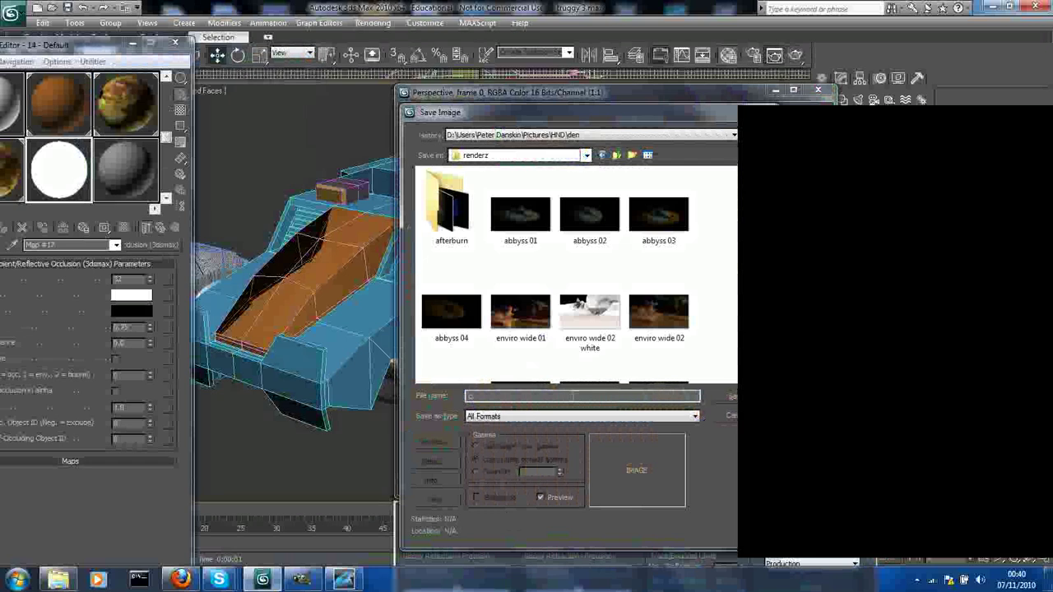
text(car3)
click(600, 416)
click(600, 480)
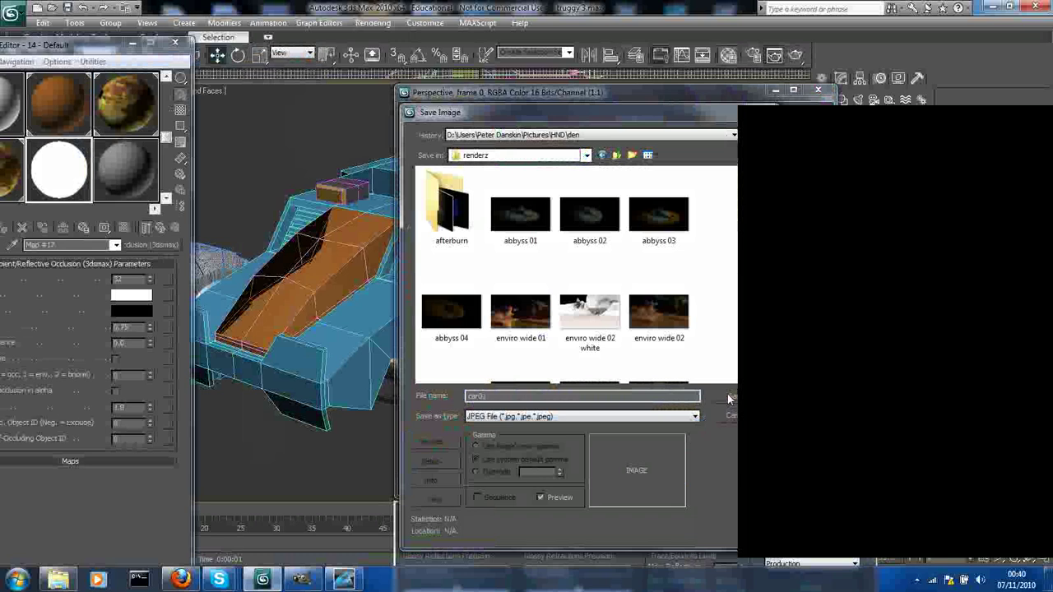
click(731, 397)
click(553, 405)
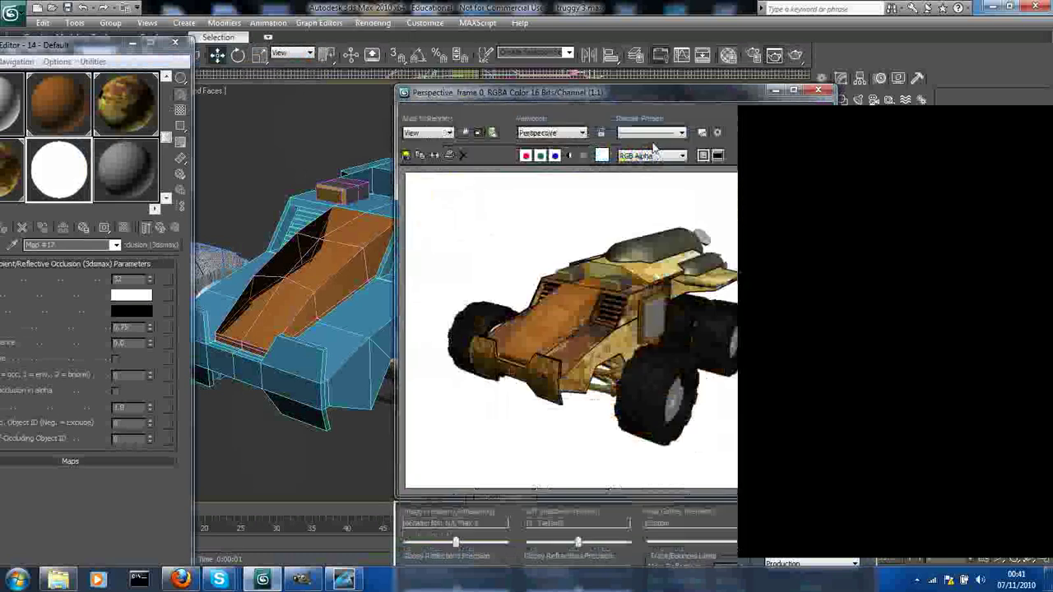
- Select all parts of the truck and assign the ambient occlusion material to the selection
click(818, 90)
scroll(601, 132, down, 6)
drag(601, 128, 214, 406)
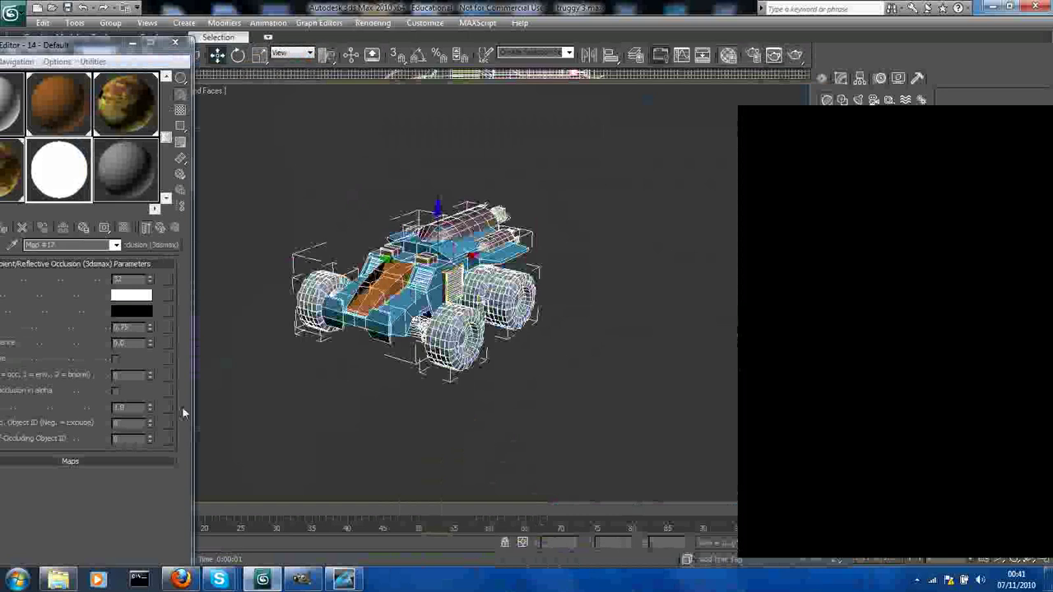
drag(88, 188, 481, 317)
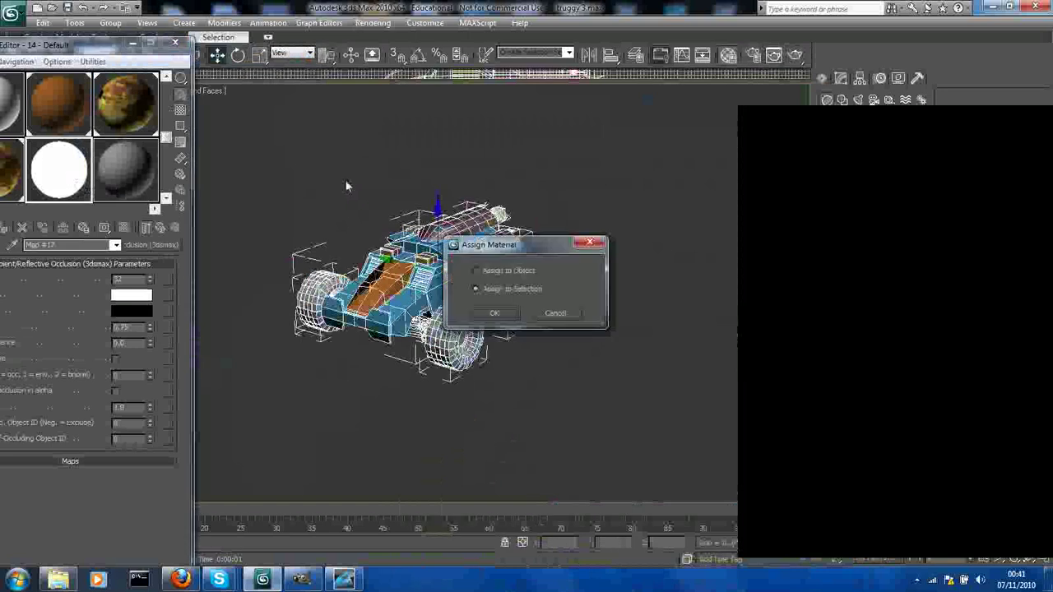
click(493, 313)
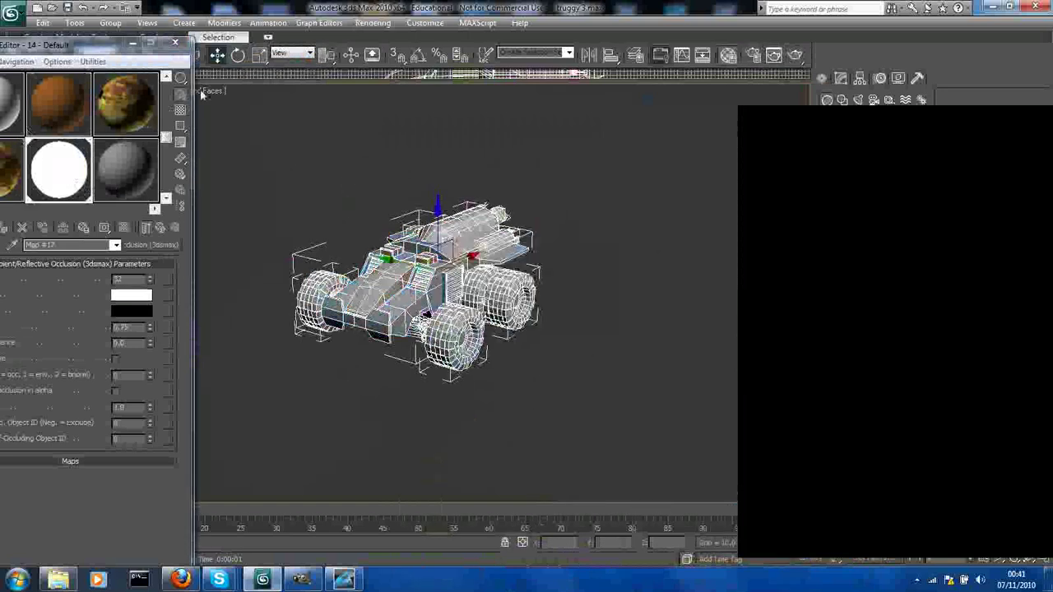
- Render the truck with the occlusion material from the same close perspective view
click(175, 42)
scroll(475, 293, up, 5)
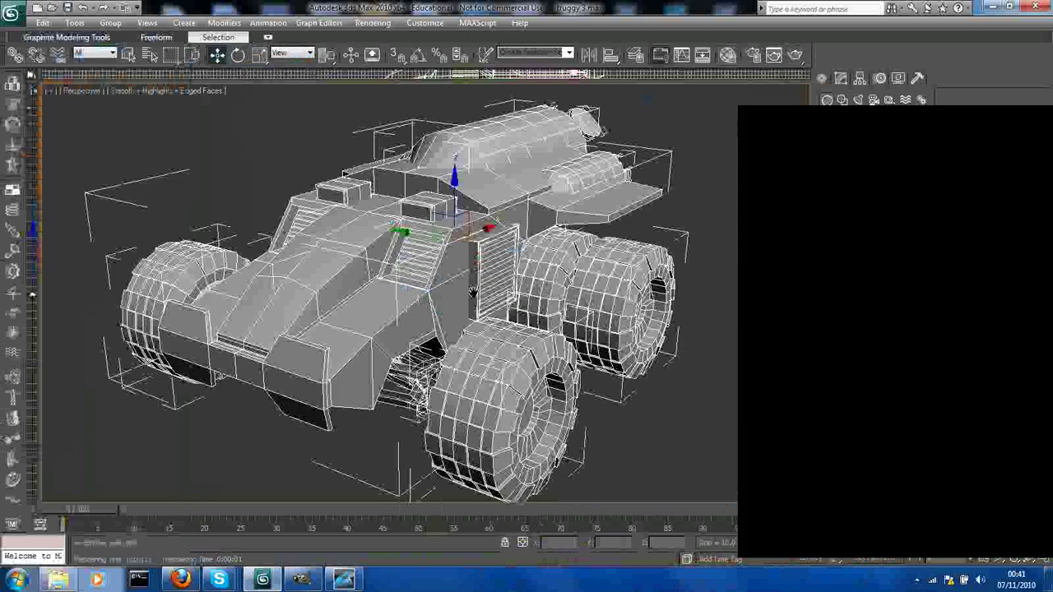
click(794, 55)
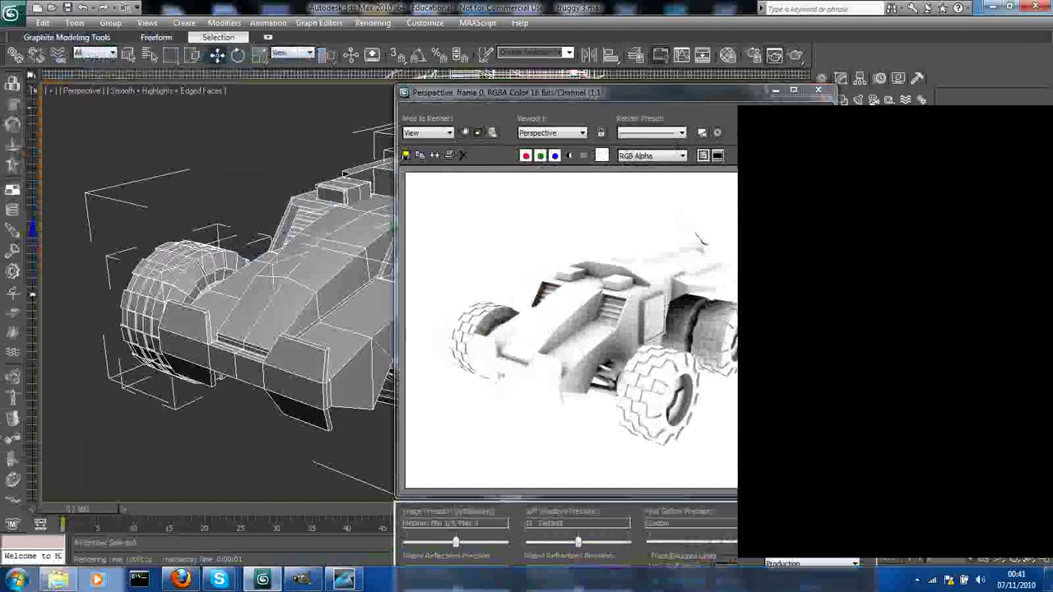
- Save the occlusion render as a JPEG named car02 in the renderz folder, keeping the default JPEG quality
click(408, 157)
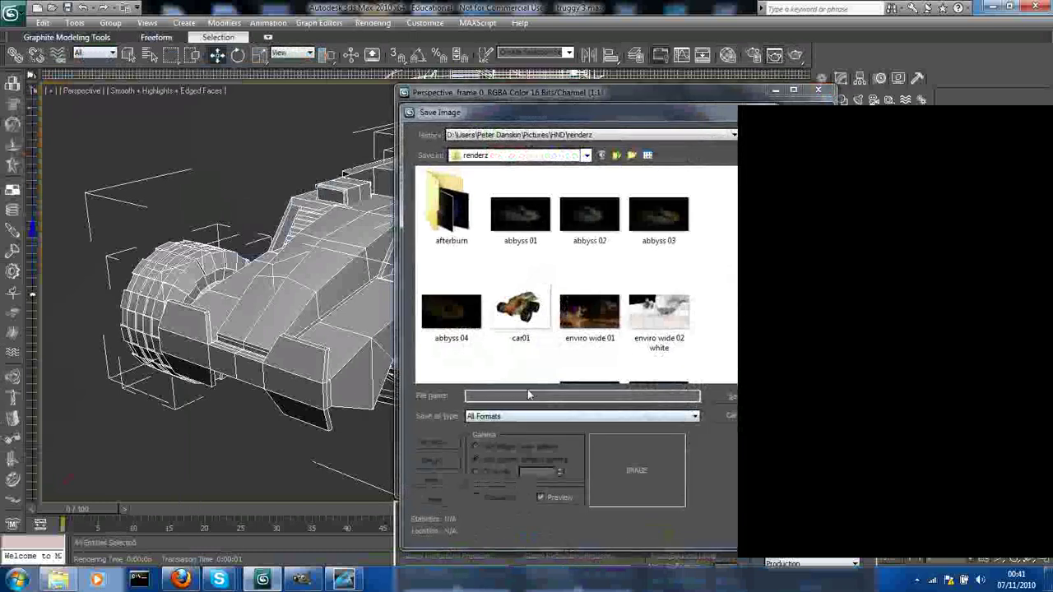
click(521, 309)
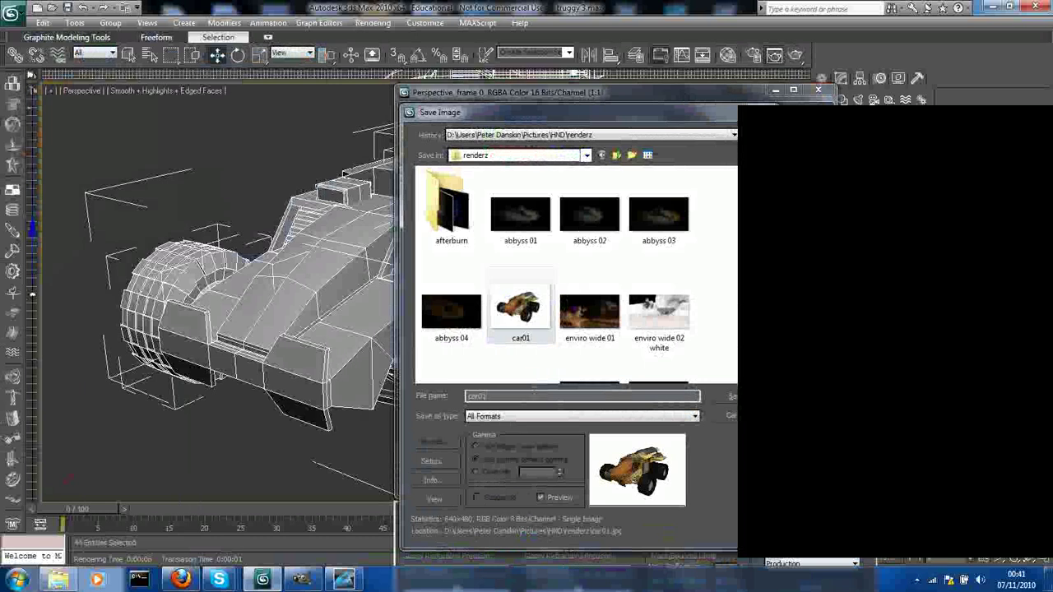
click(552, 417)
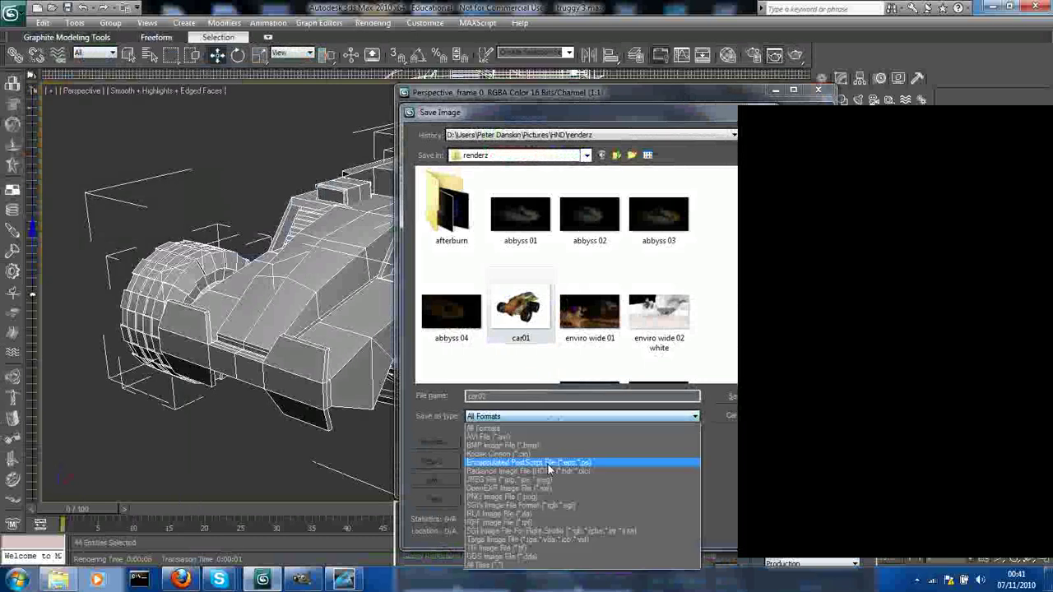
click(549, 479)
click(732, 395)
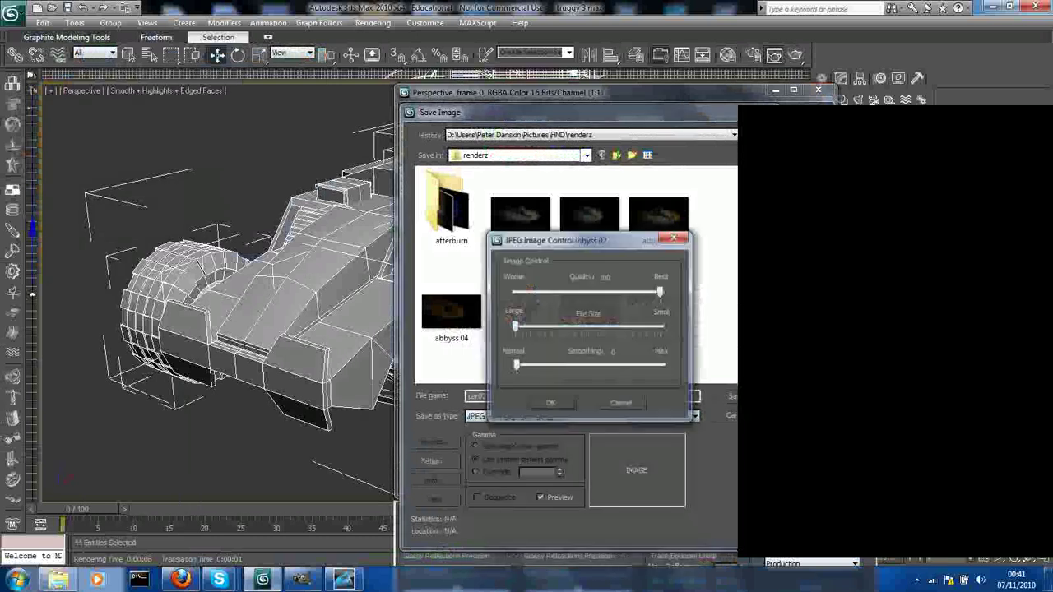
click(551, 402)
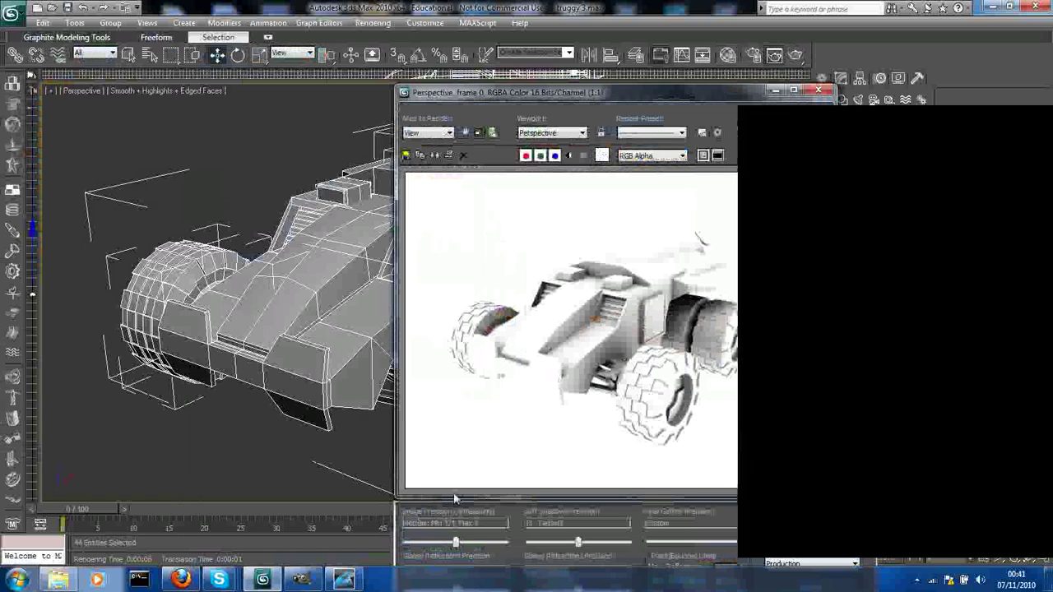
- Switch to GIMP and look through the options for opening images
click(300, 580)
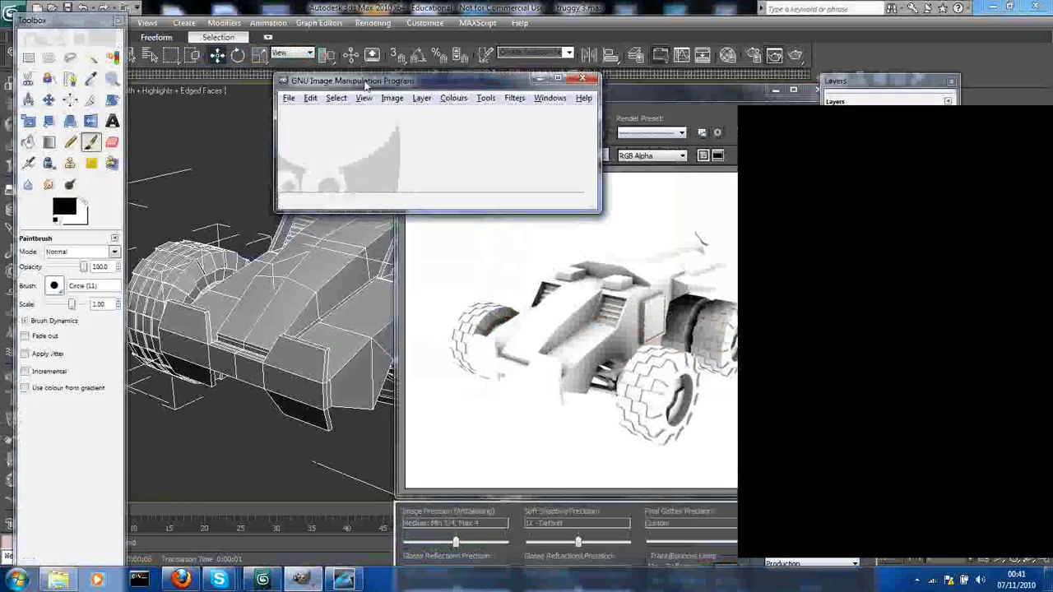
drag(364, 83, 428, 92)
click(353, 109)
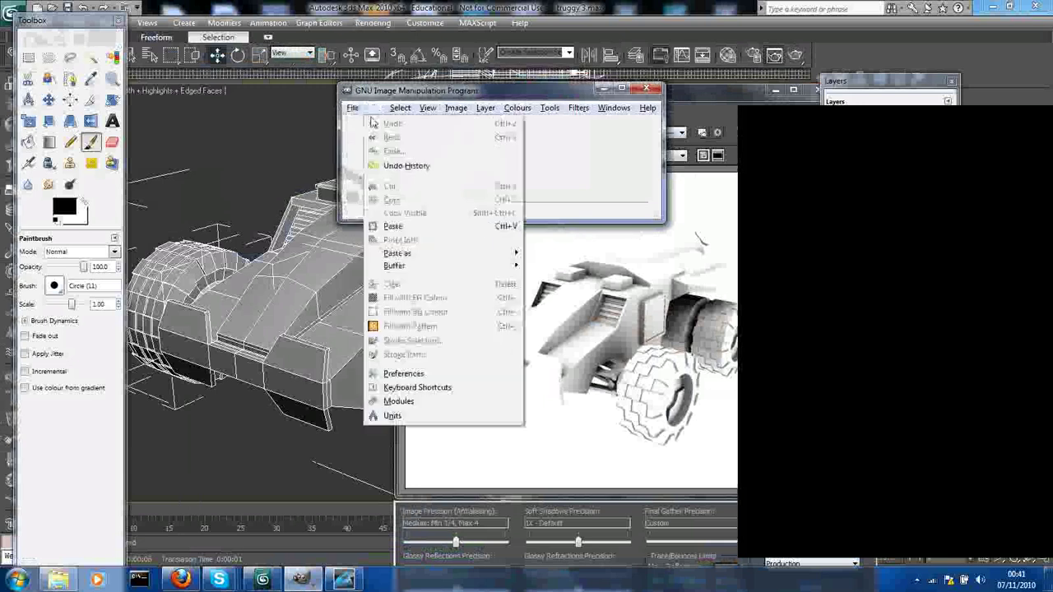
mouse_move(370, 138)
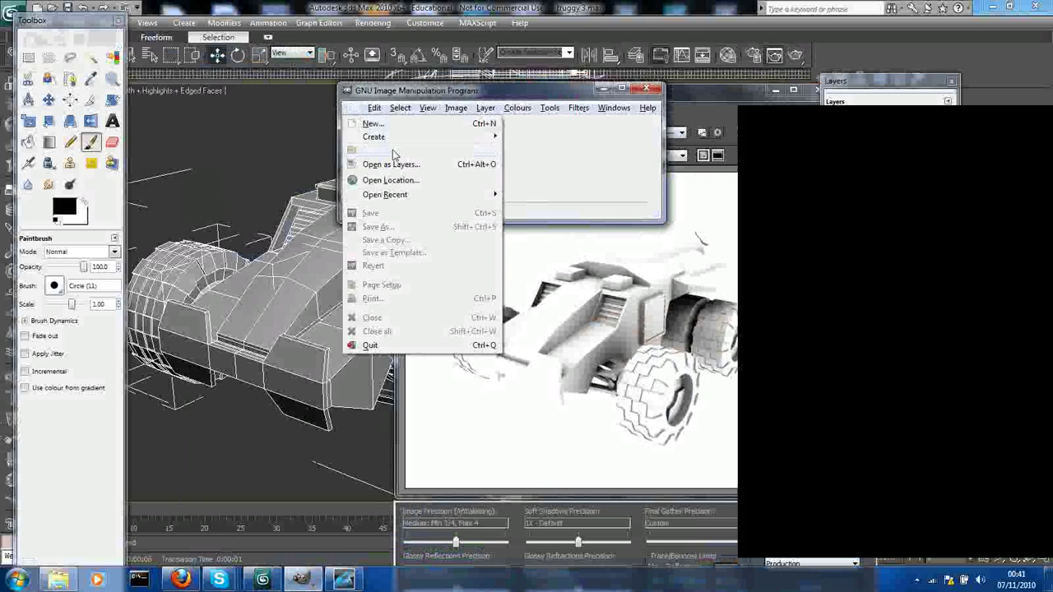
click(349, 108)
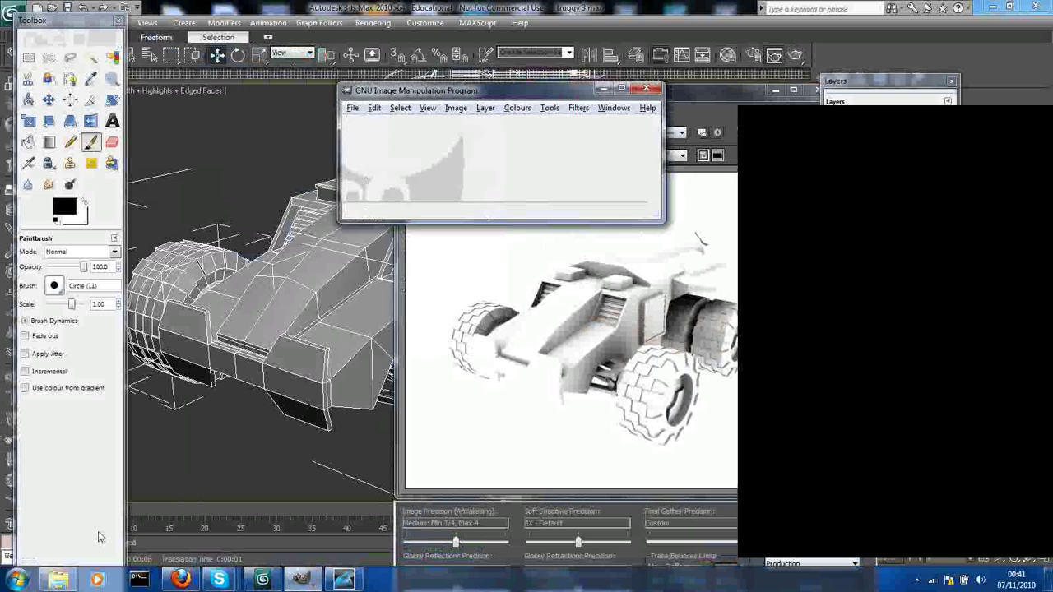
- Locate the saved car01 and car02 renders in the renderz folder using Windows Explorer
click(59, 579)
double_click(712, 239)
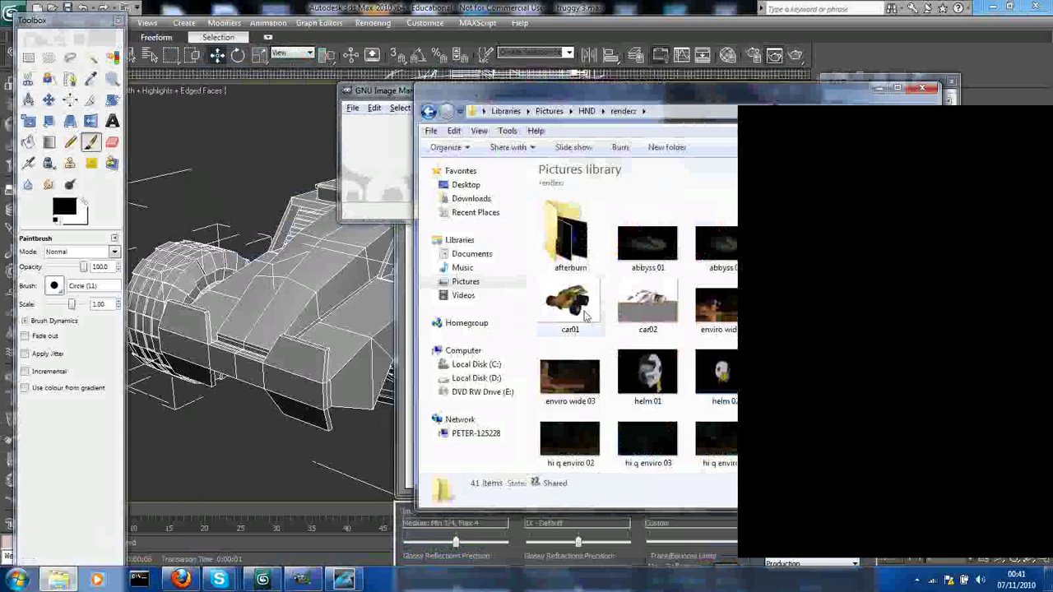
click(572, 306)
click(660, 309)
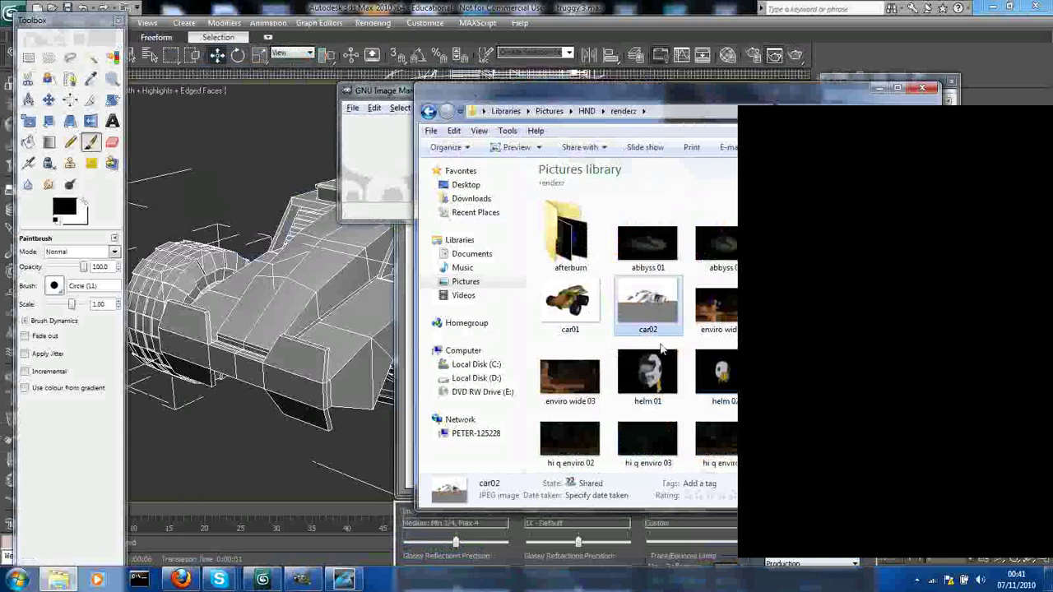
click(625, 6)
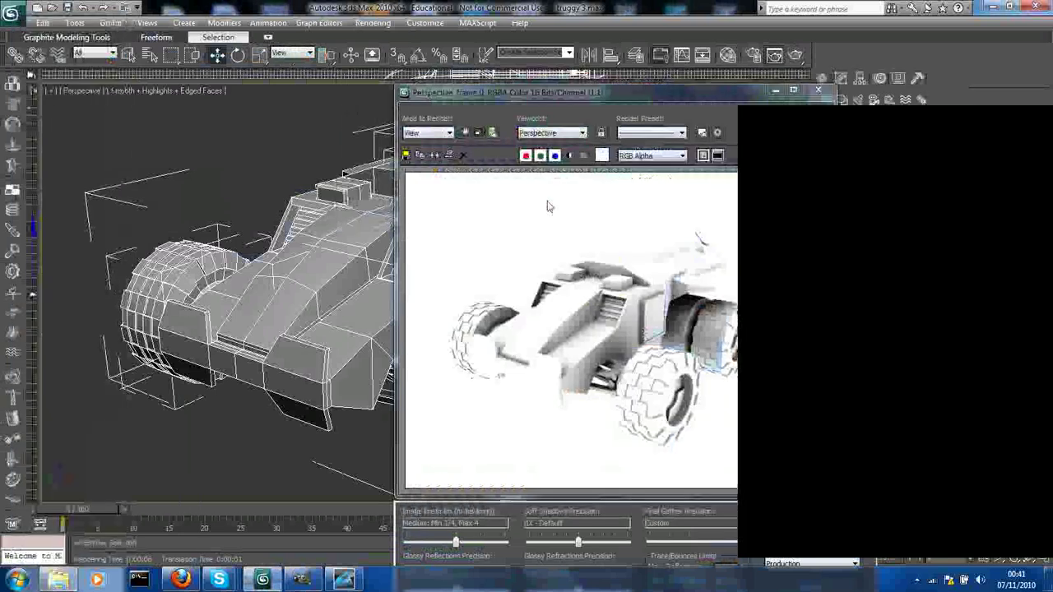
- Render the truck's occlusion pass again and save it over car02 as a JPEG in the renderz folder, keeping the default JPEG quality
click(798, 56)
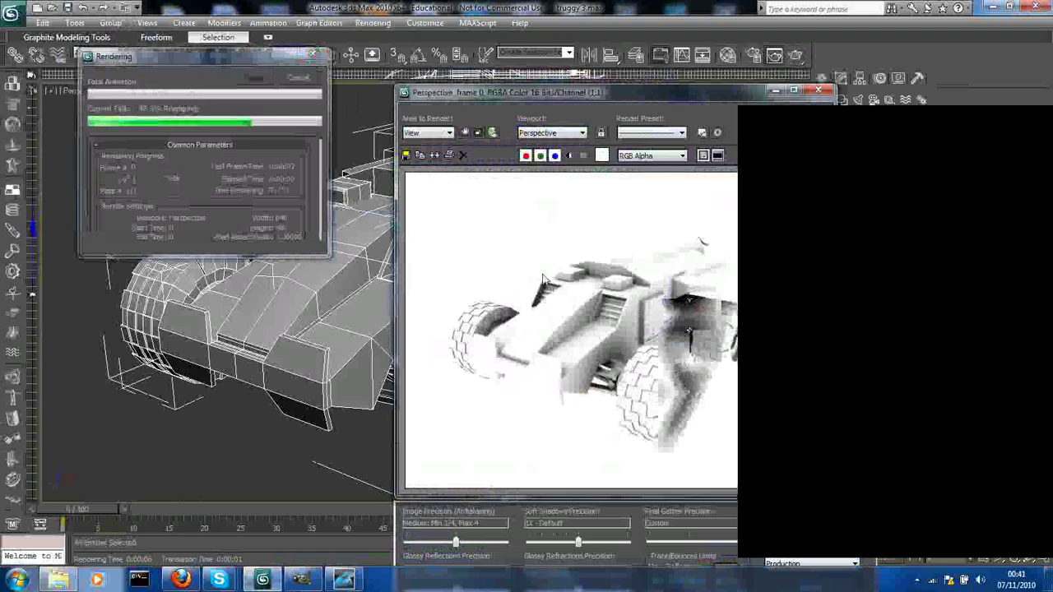
click(406, 154)
click(589, 311)
click(626, 417)
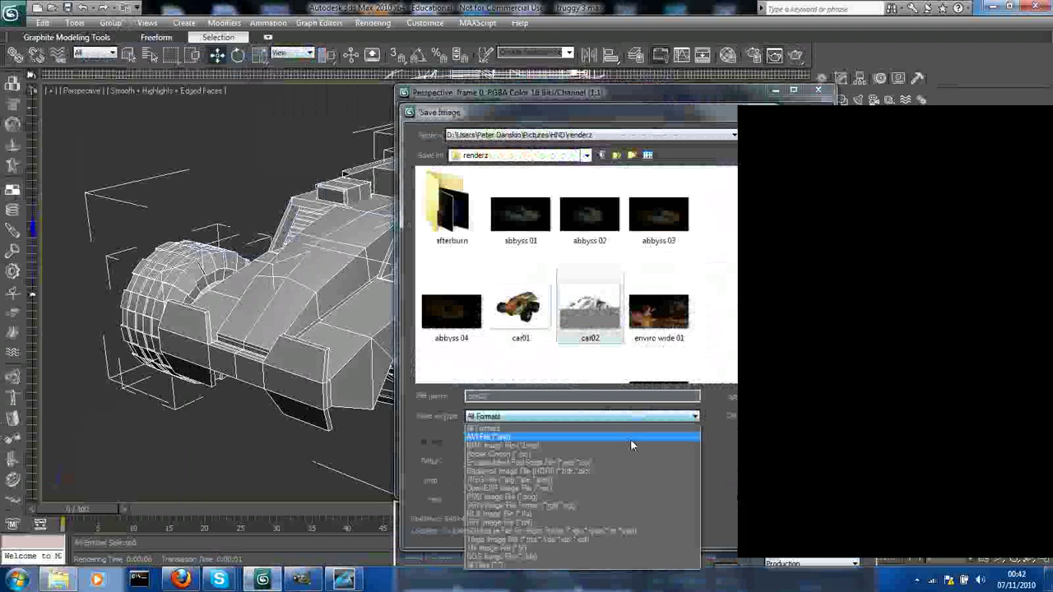
click(611, 481)
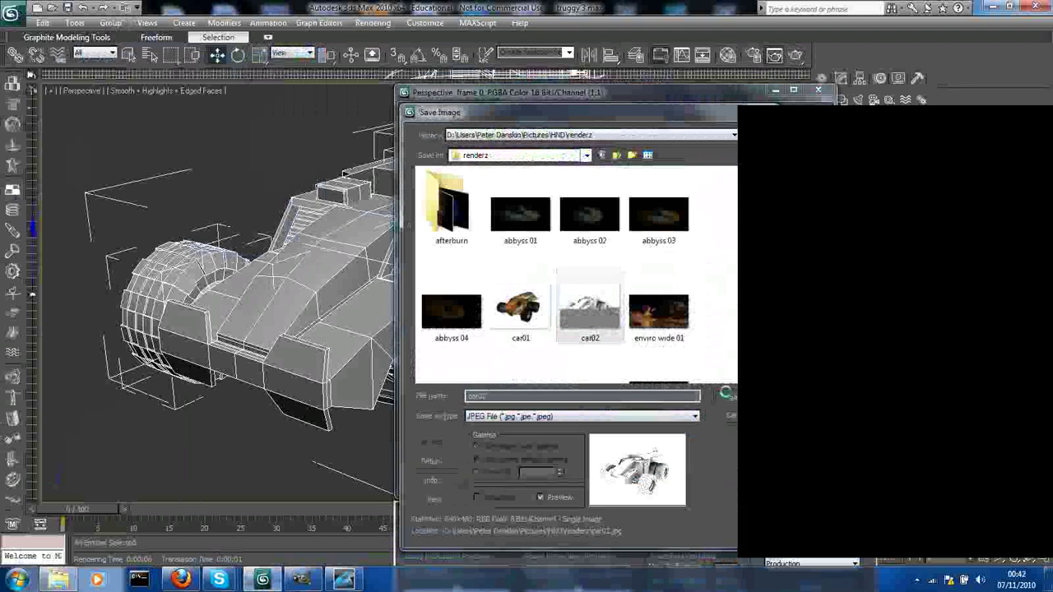
click(729, 396)
click(538, 333)
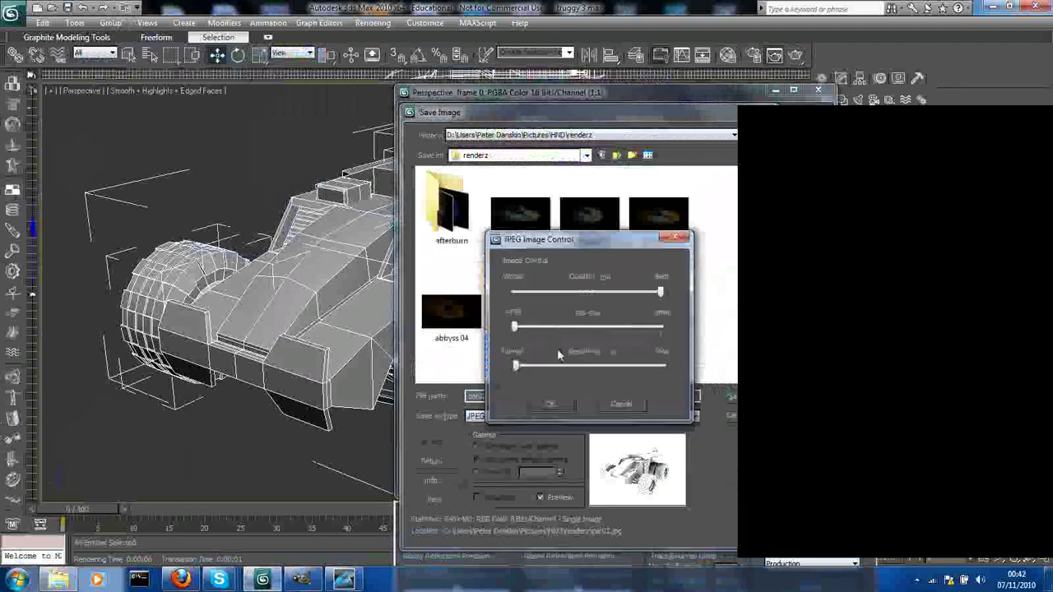
click(564, 399)
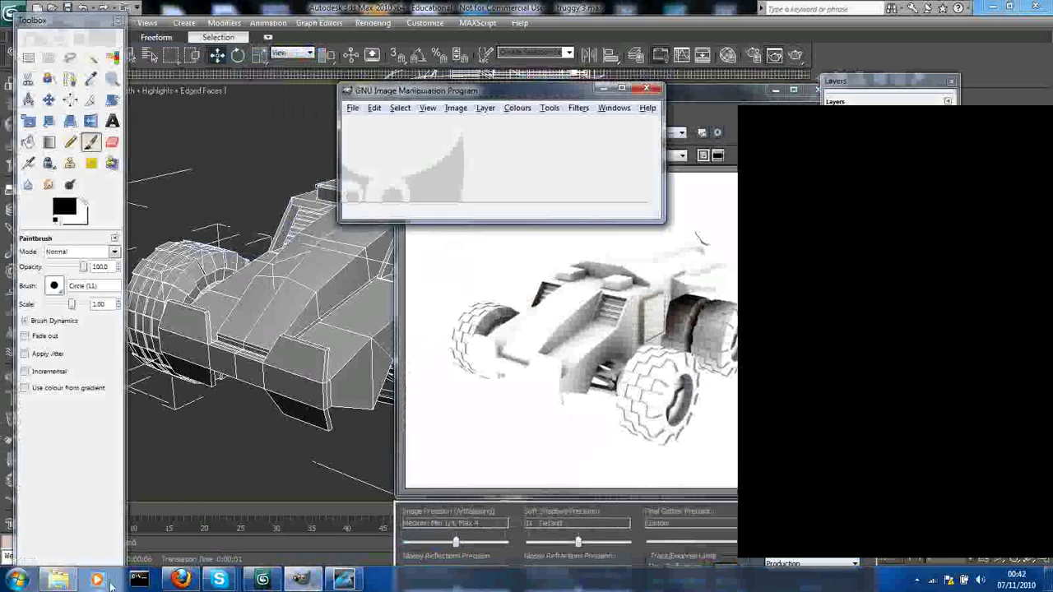
- Open the car01 and car02 renders from the renderz folder in GIMP and arrange their windows so both are accessible
click(66, 580)
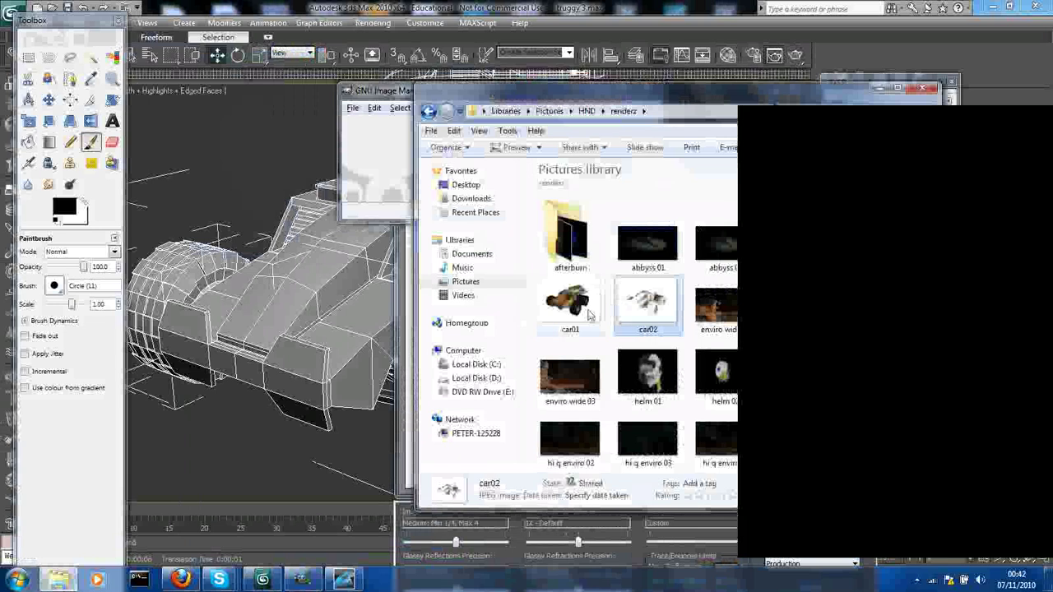
drag(573, 294, 386, 173)
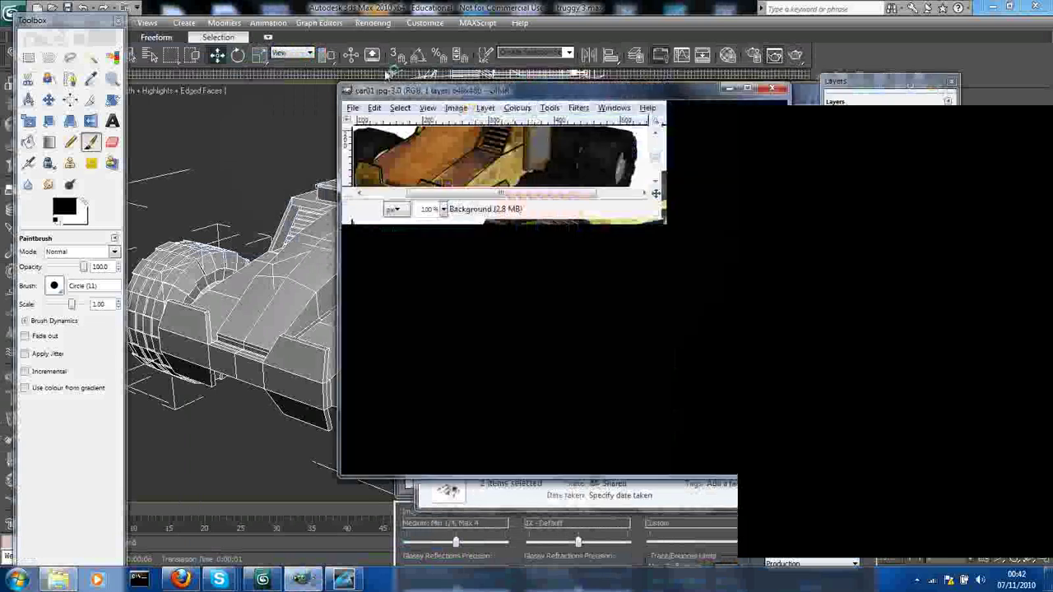
drag(395, 91, 338, 75)
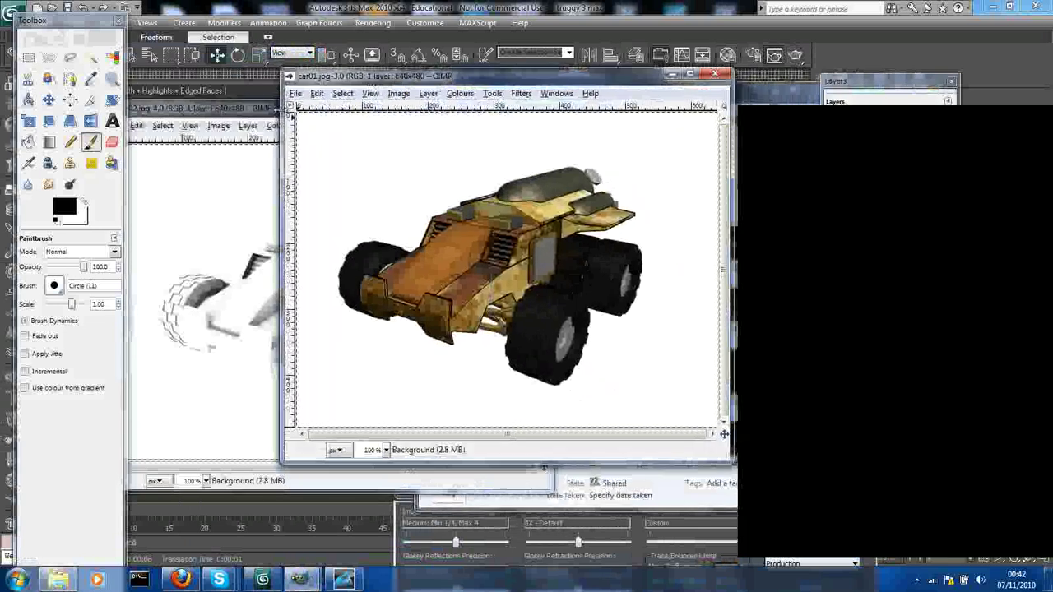
drag(293, 107, 391, 90)
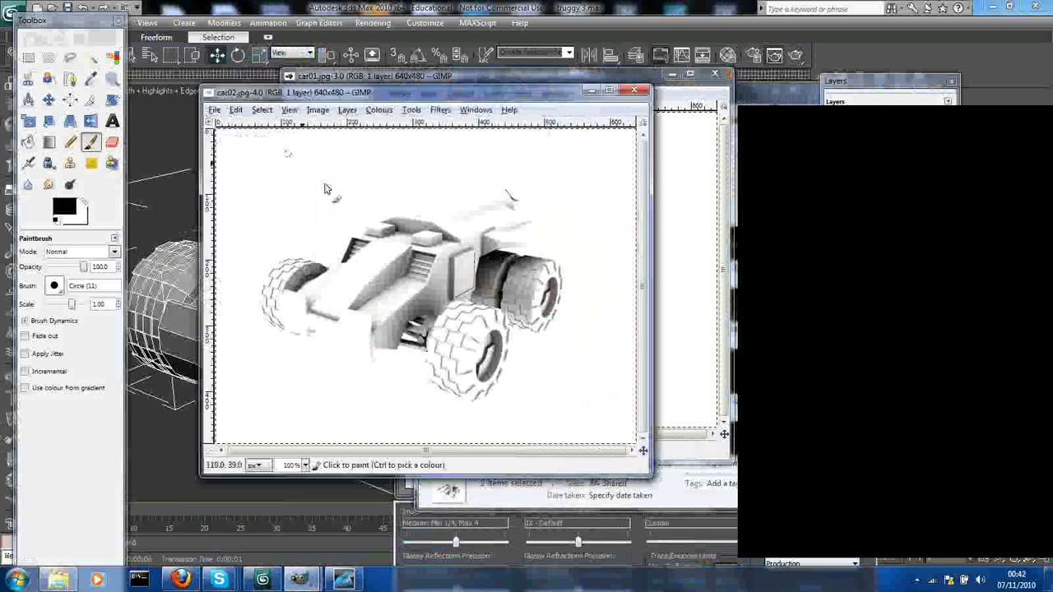
- Copy the whole car02 occlusion image and paste it over the colour render in car01
click(214, 110)
mouse_move(236, 109)
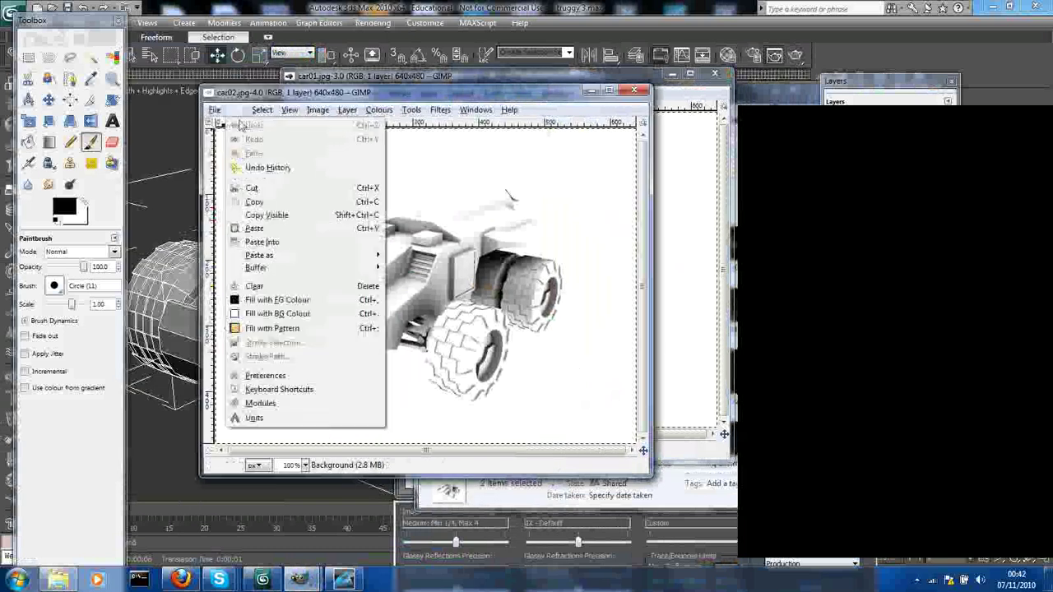
click(267, 215)
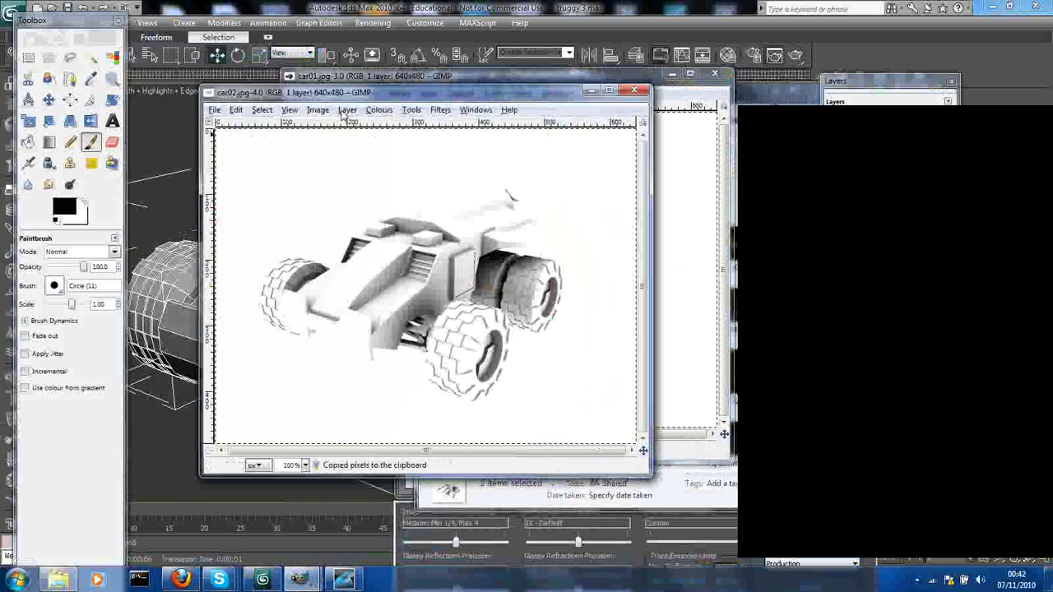
click(369, 76)
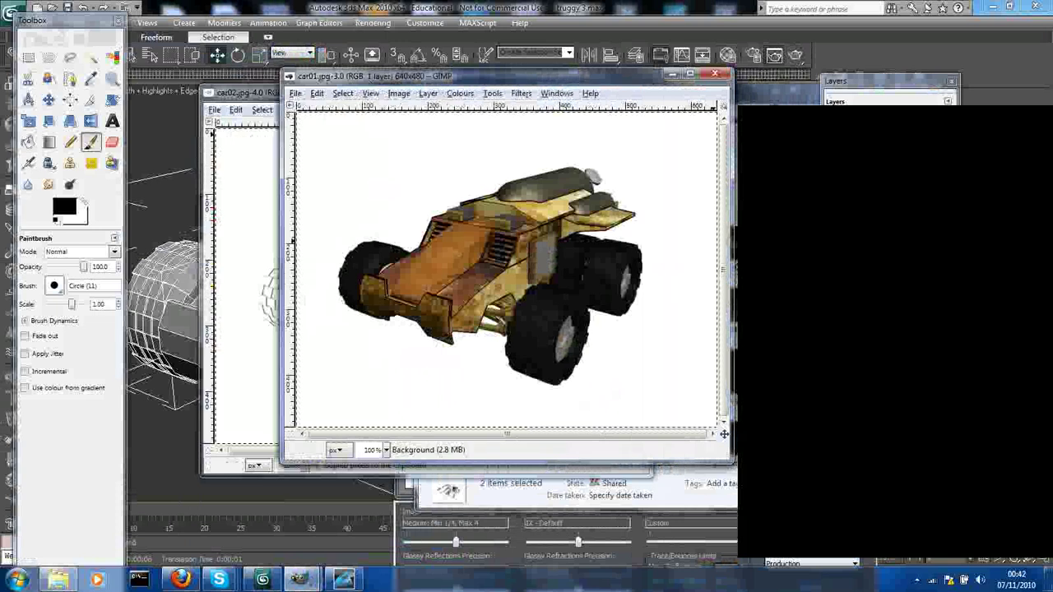
click(316, 93)
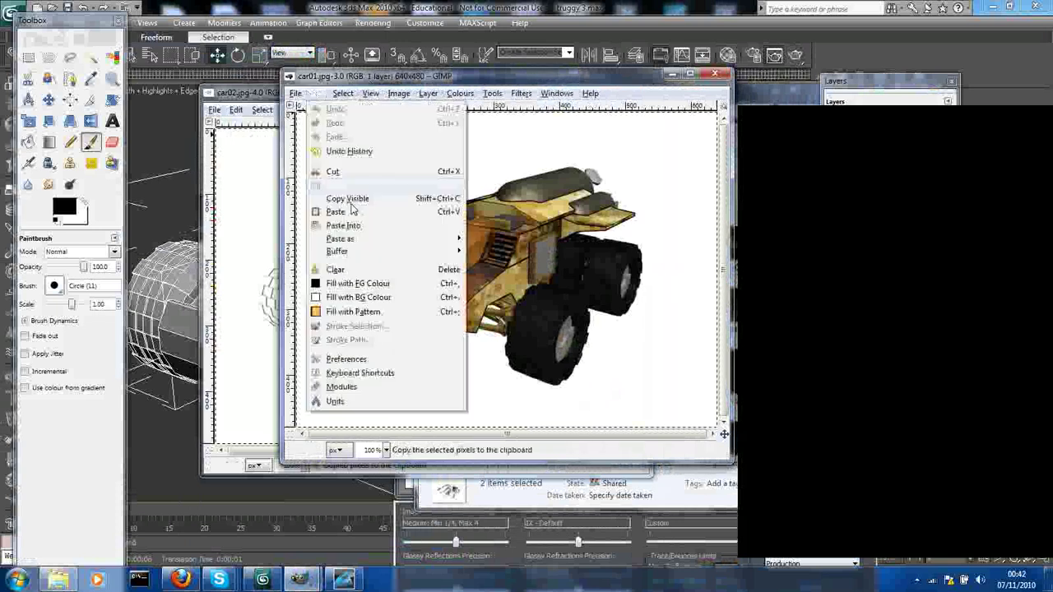
click(351, 212)
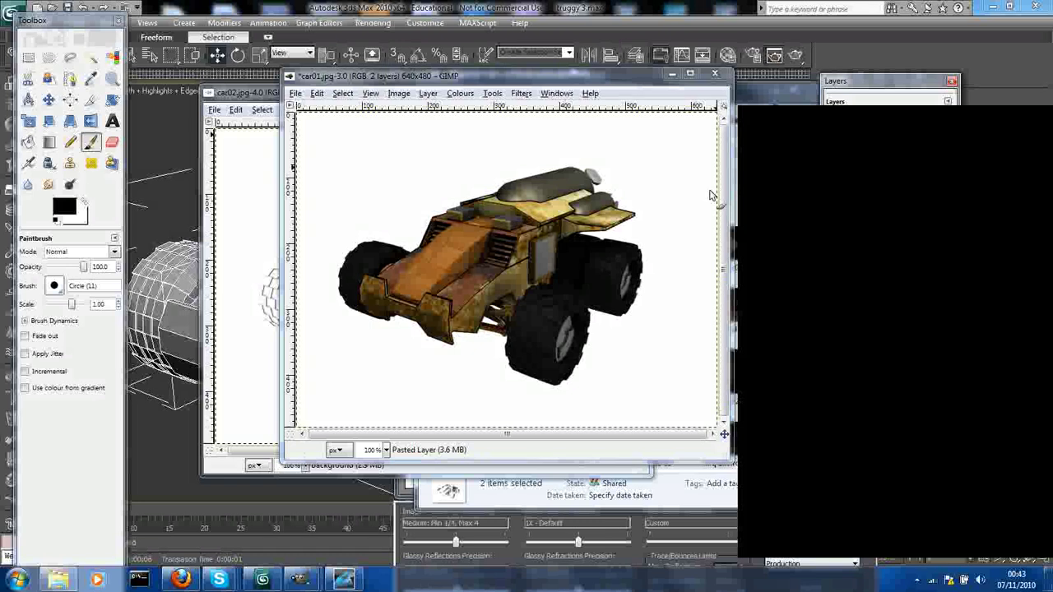
drag(461, 76, 396, 131)
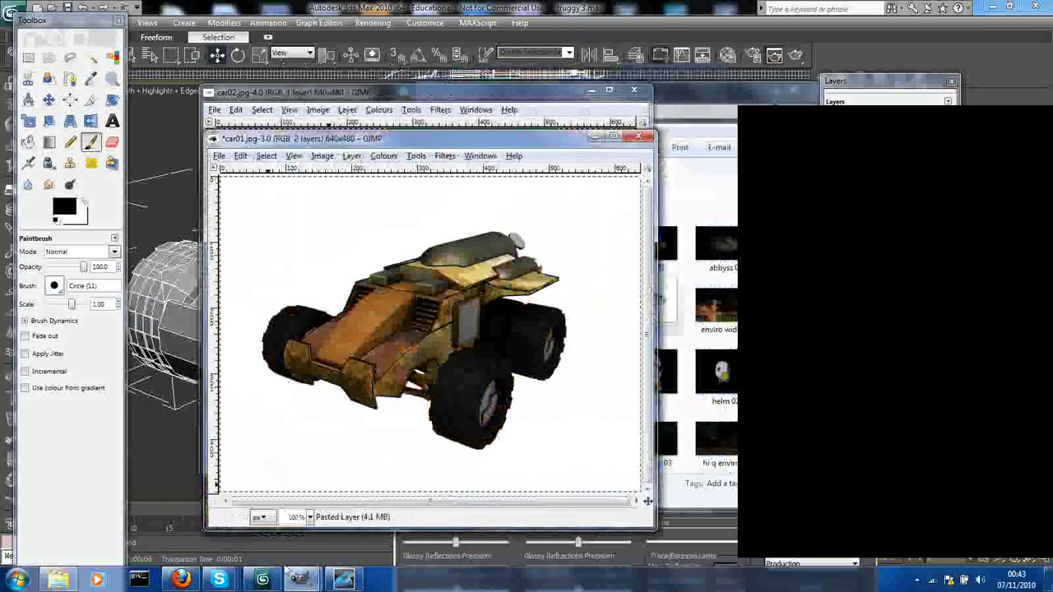
click(342, 579)
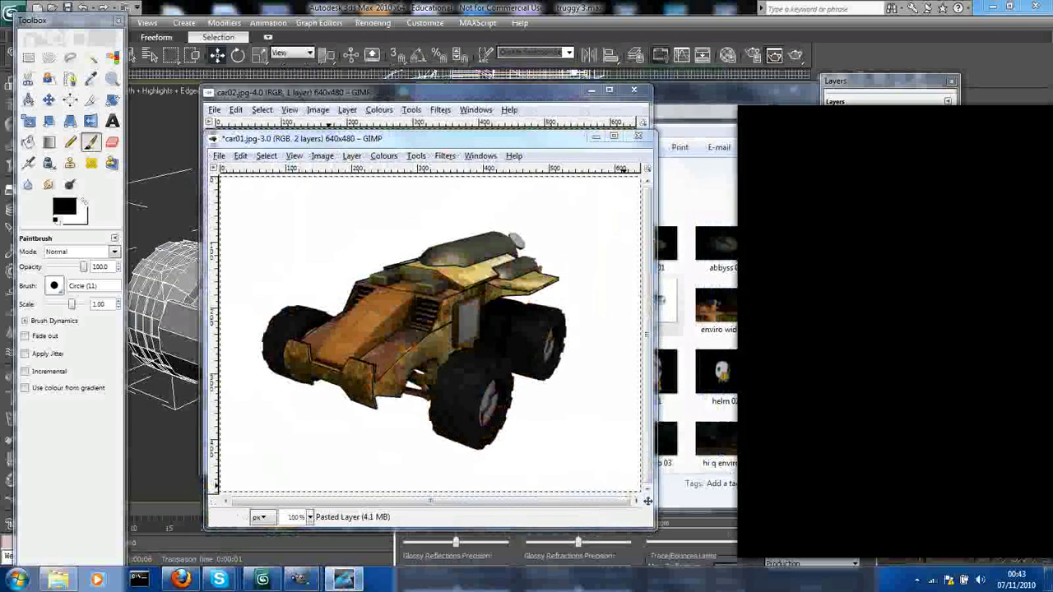